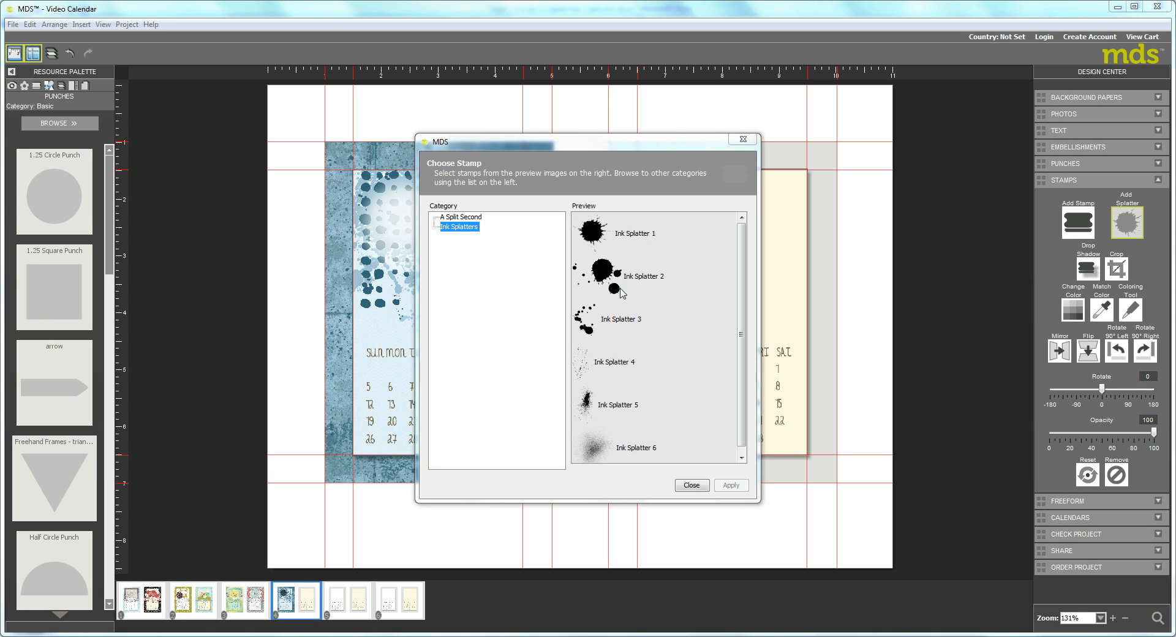
# Add the Ink Splatter 2 stamp at the blue January panel's upper-right corner and move the other splatter onto the January calendar.
pyautogui.click(597, 276)
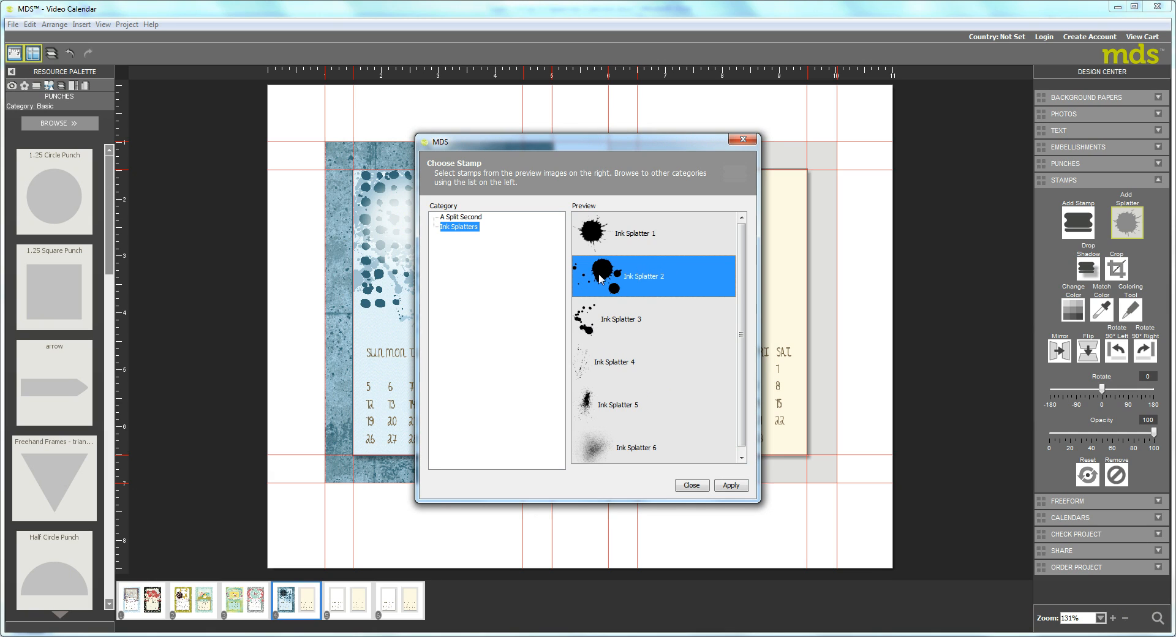
pyautogui.click(731, 485)
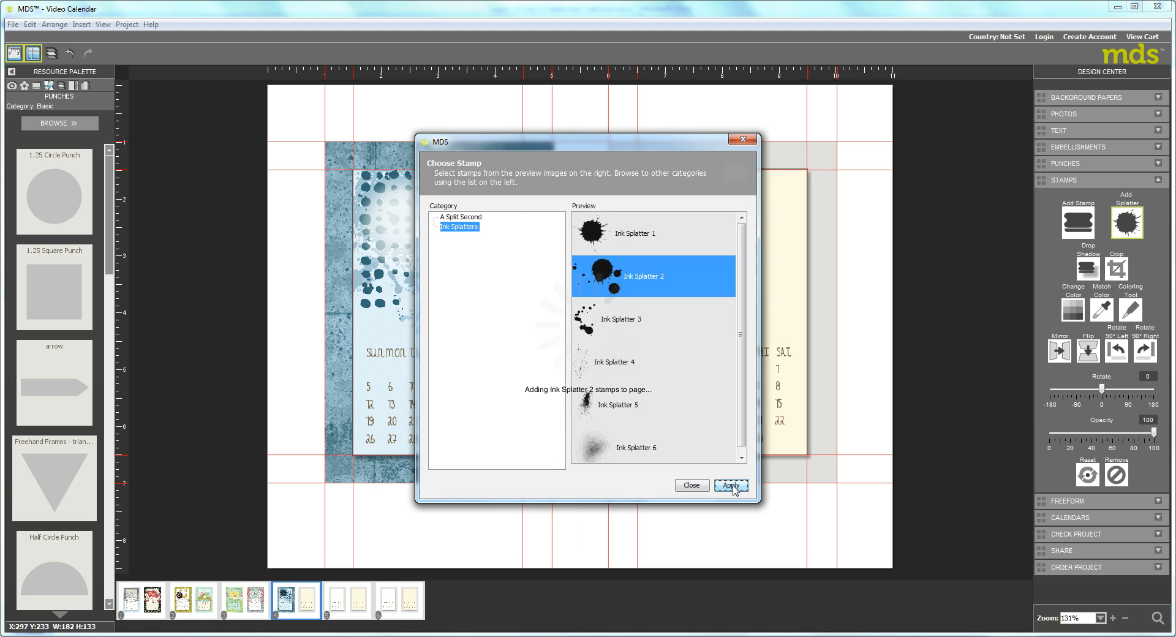
pyautogui.click(742, 140)
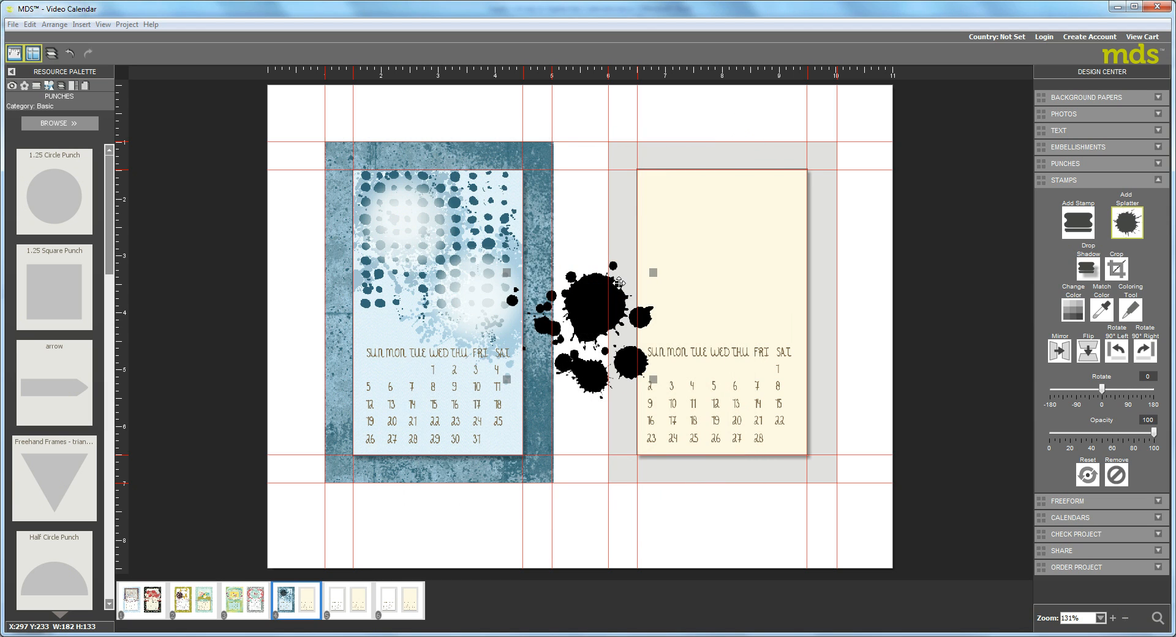
pyautogui.moveTo(594, 295)
pyautogui.mouseDown()
pyautogui.moveTo(479, 202)
pyautogui.moveTo(552, 134)
pyautogui.mouseUp()
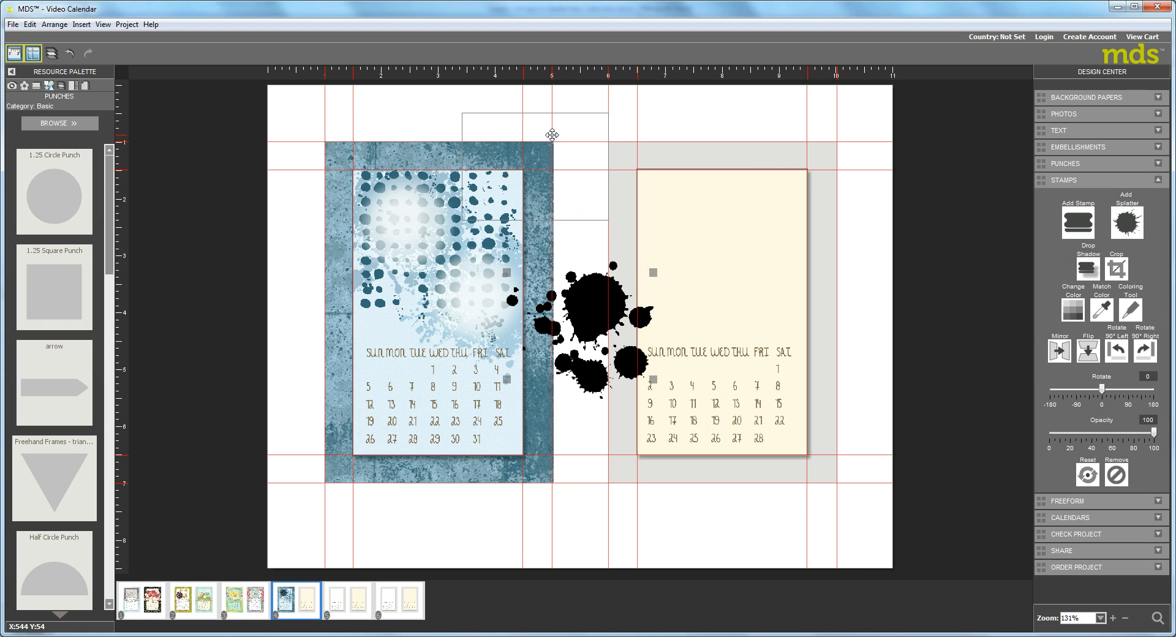
pyautogui.moveTo(583, 319)
pyautogui.mouseDown()
pyautogui.moveTo(459, 289)
pyautogui.moveTo(421, 300)
pyautogui.mouseUp()
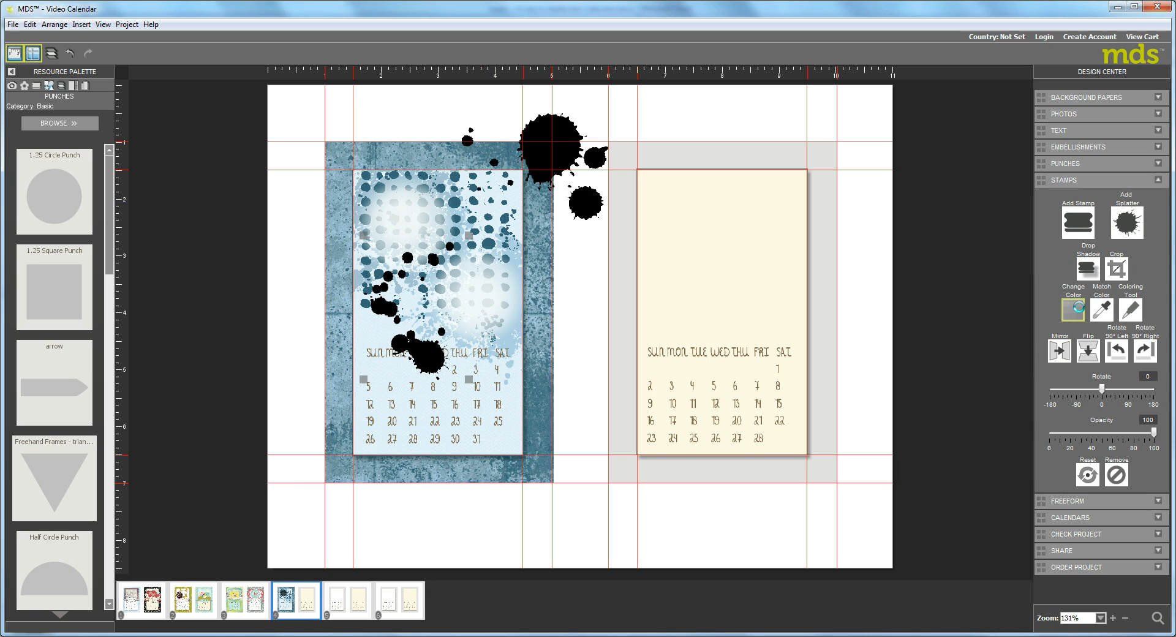
# Recolor the splatter on the January calendar with a gray-blue sampled from the panel's textured background.
pyautogui.click(1071, 309)
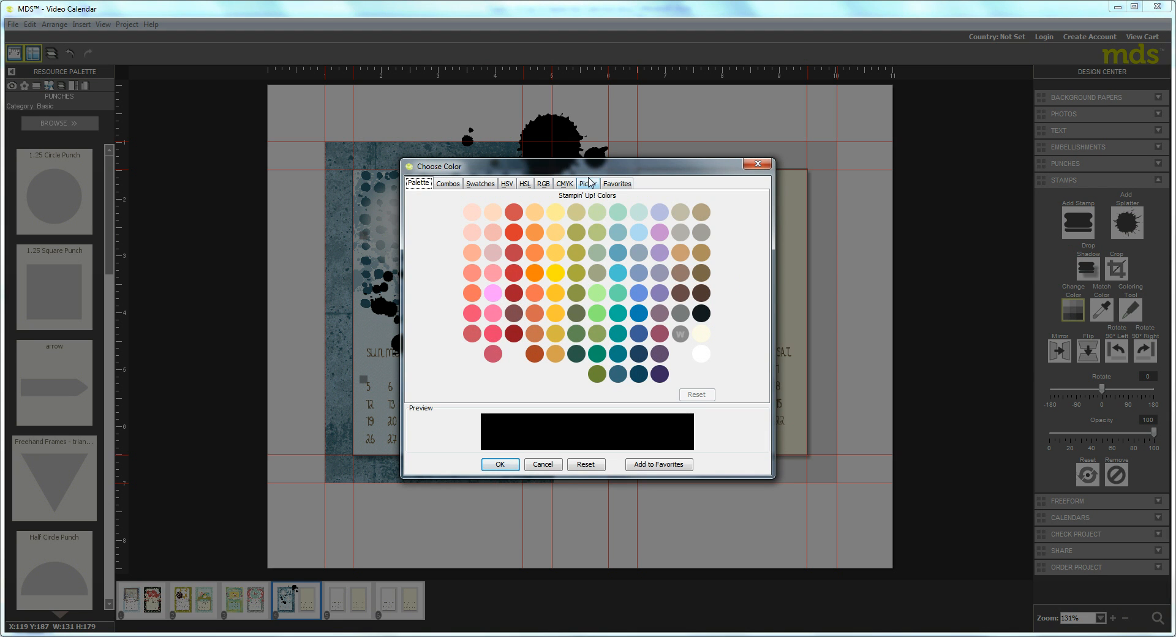
pyautogui.click(585, 183)
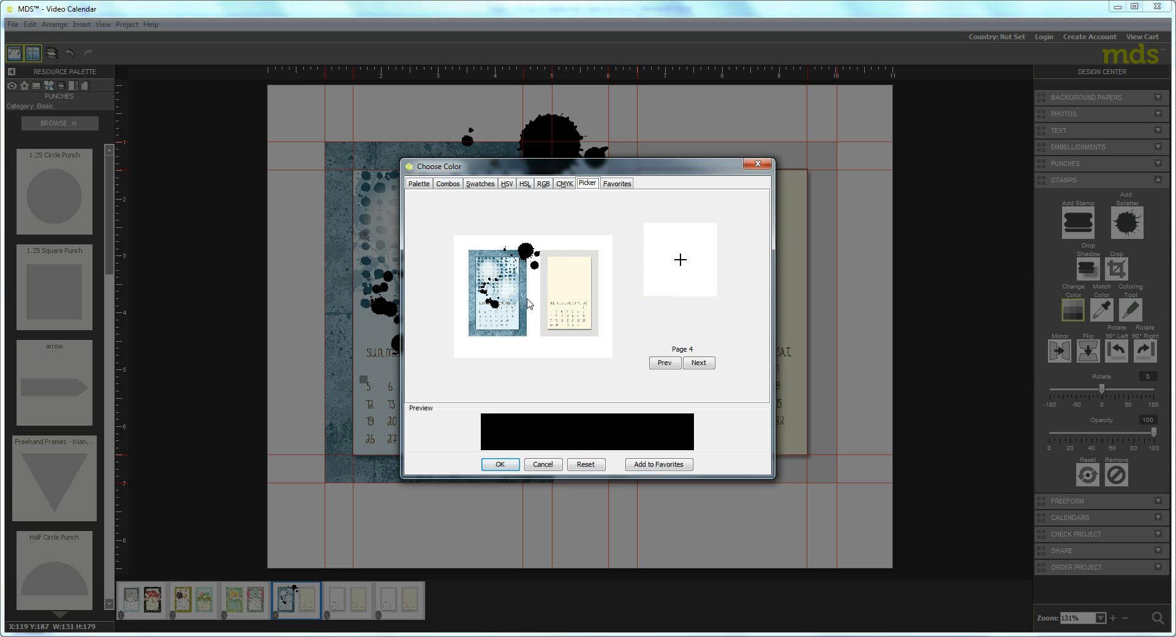
pyautogui.click(521, 292)
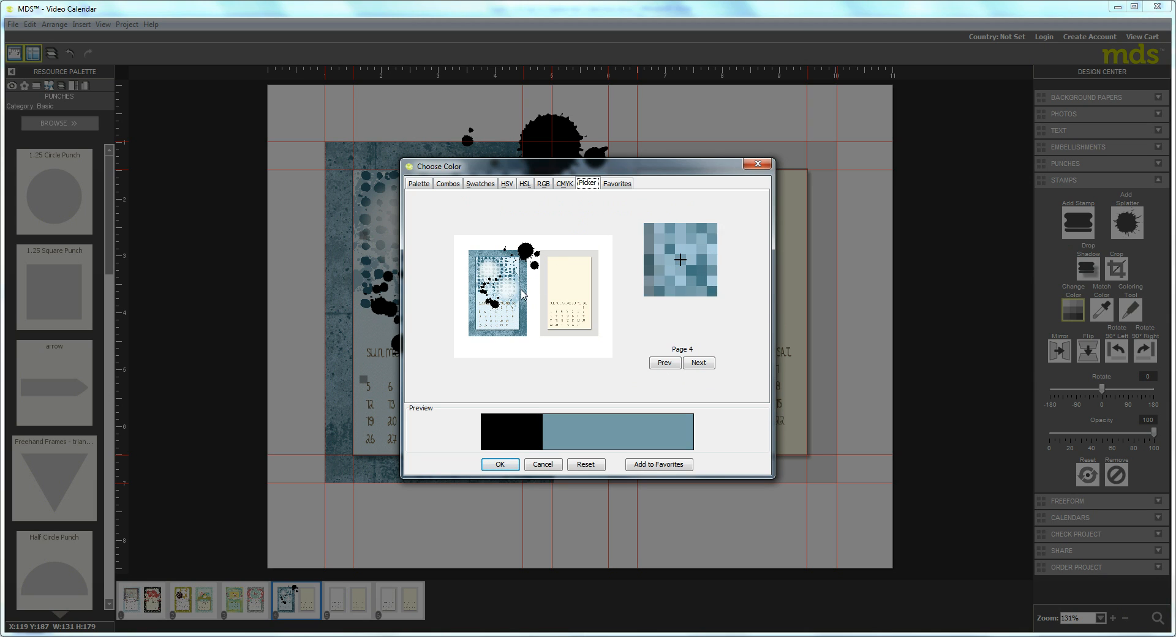
pyautogui.click(499, 465)
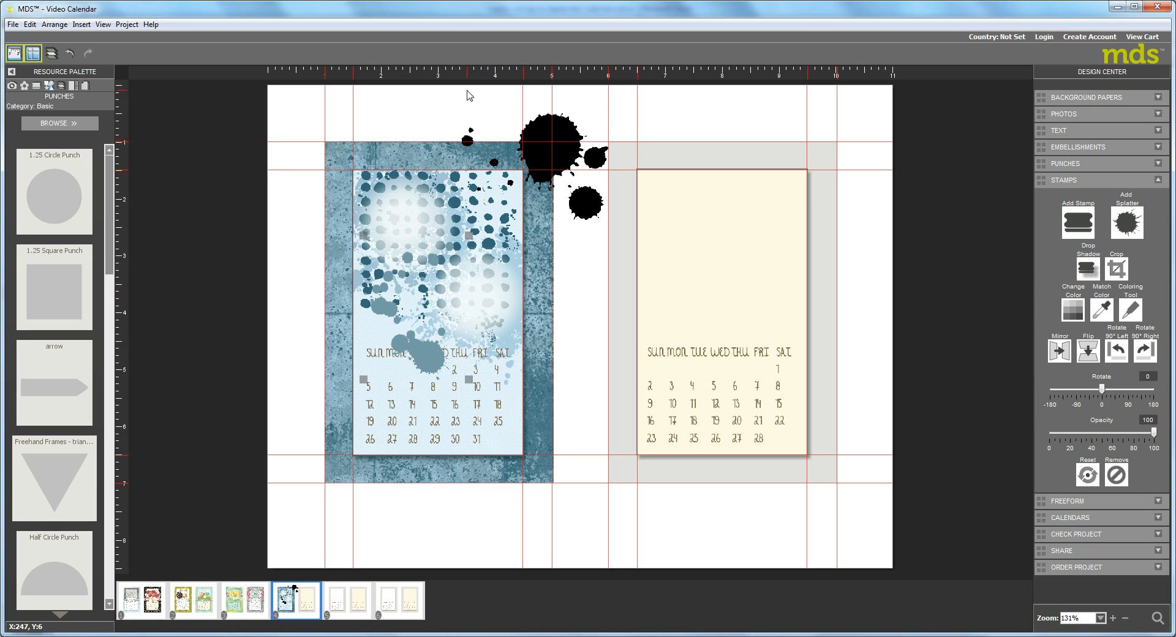
# Shrink the gray-blue splatter so it sits above the weekday names and set its opacity to 60.
pyautogui.moveTo(468, 379); pyautogui.dragTo(449, 268)
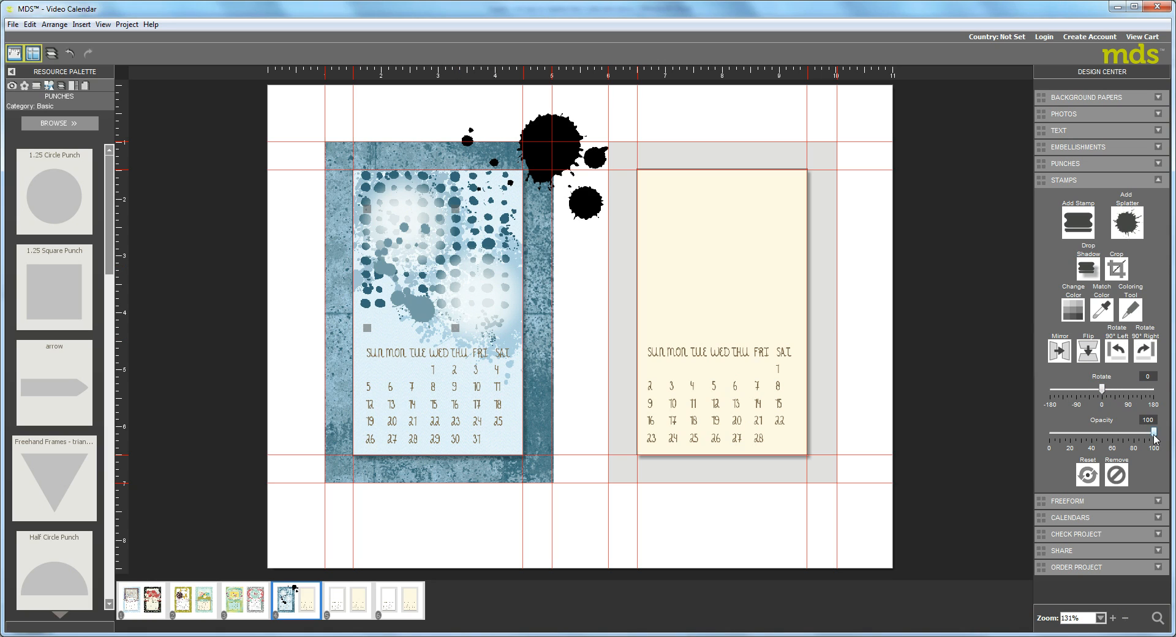
pyautogui.moveTo(1154, 436); pyautogui.dragTo(1112, 433)
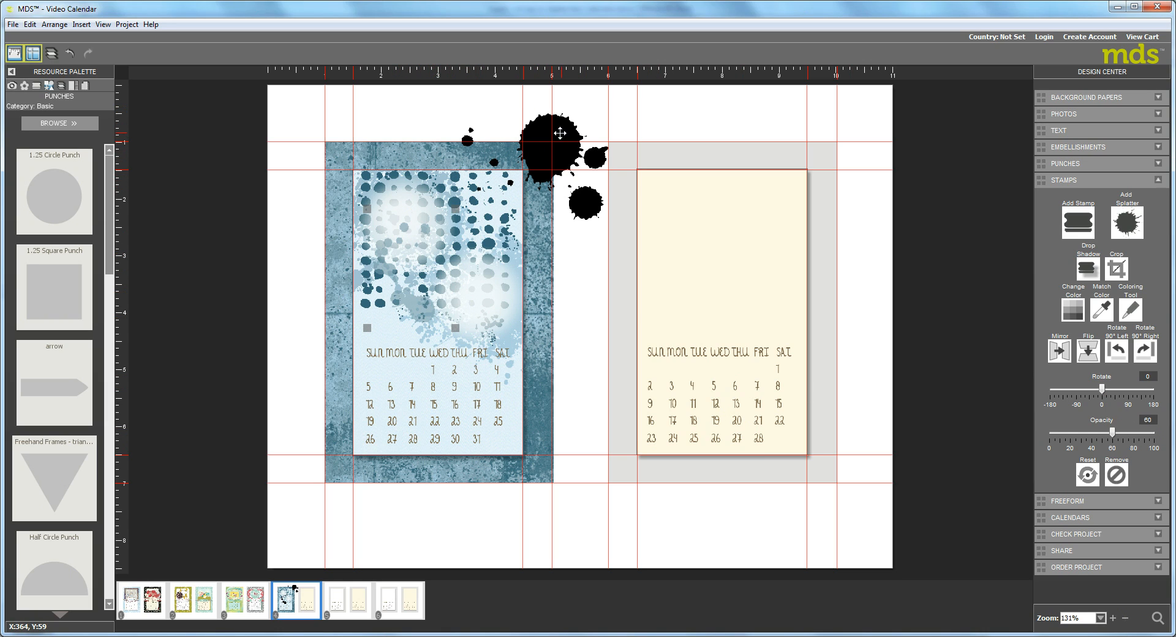
# Recolor the large black splatter at the January panel's upper-right corner to Basic Gray and set its opacity to 41.
pyautogui.click(560, 133)
pyautogui.click(1073, 310)
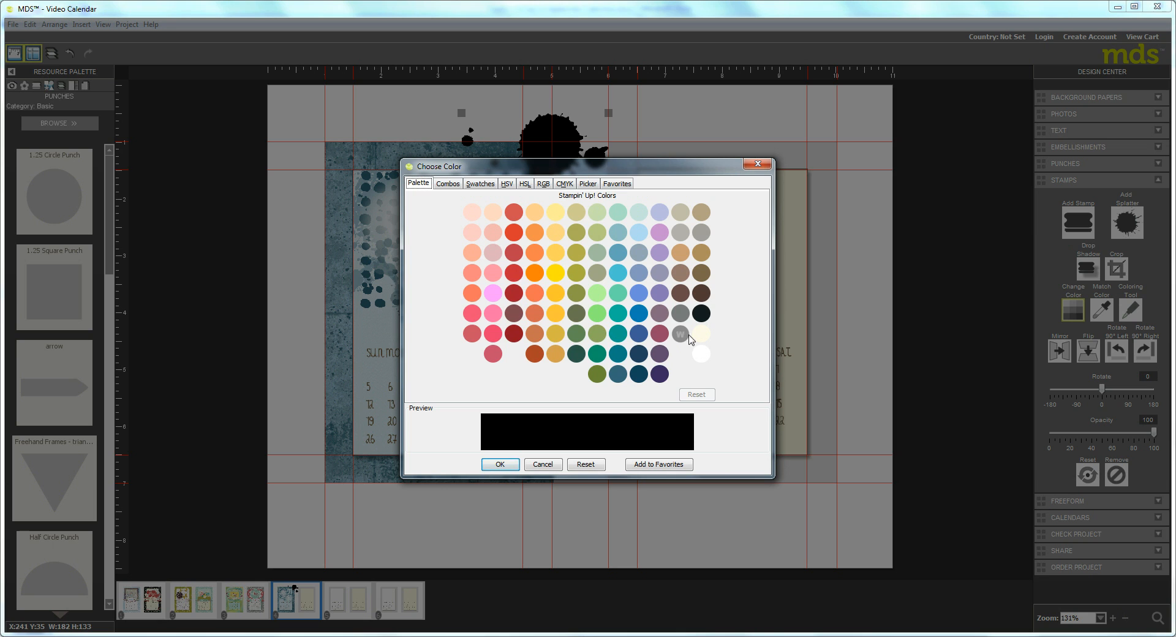
pyautogui.click(680, 314)
pyautogui.click(500, 463)
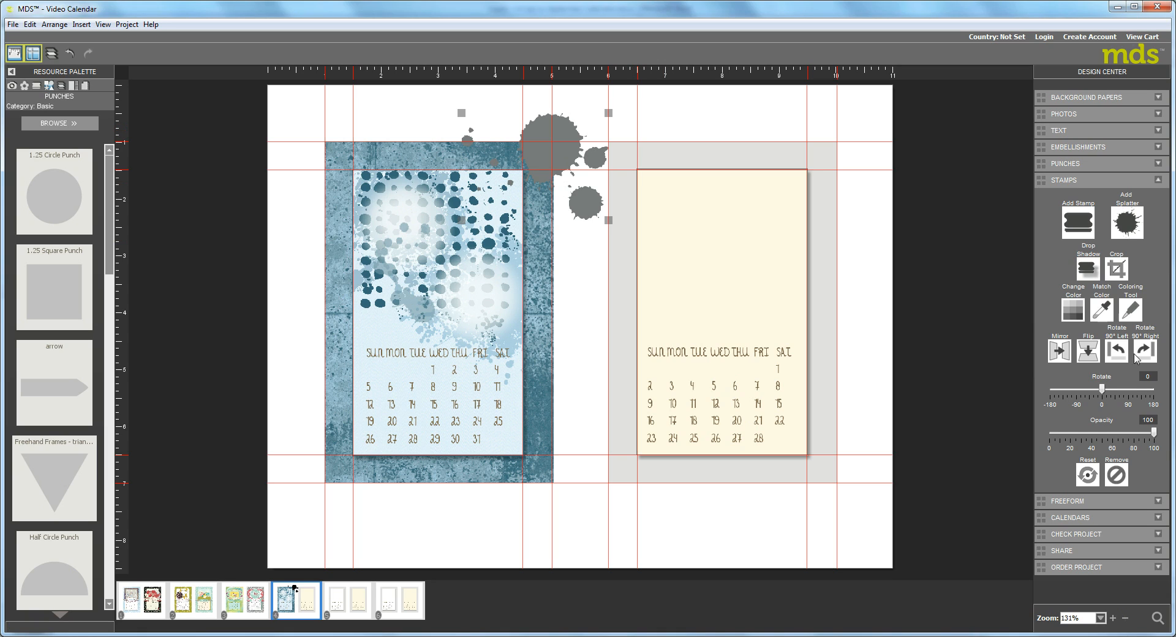
pyautogui.moveTo(1153, 432); pyautogui.dragTo(1091, 433)
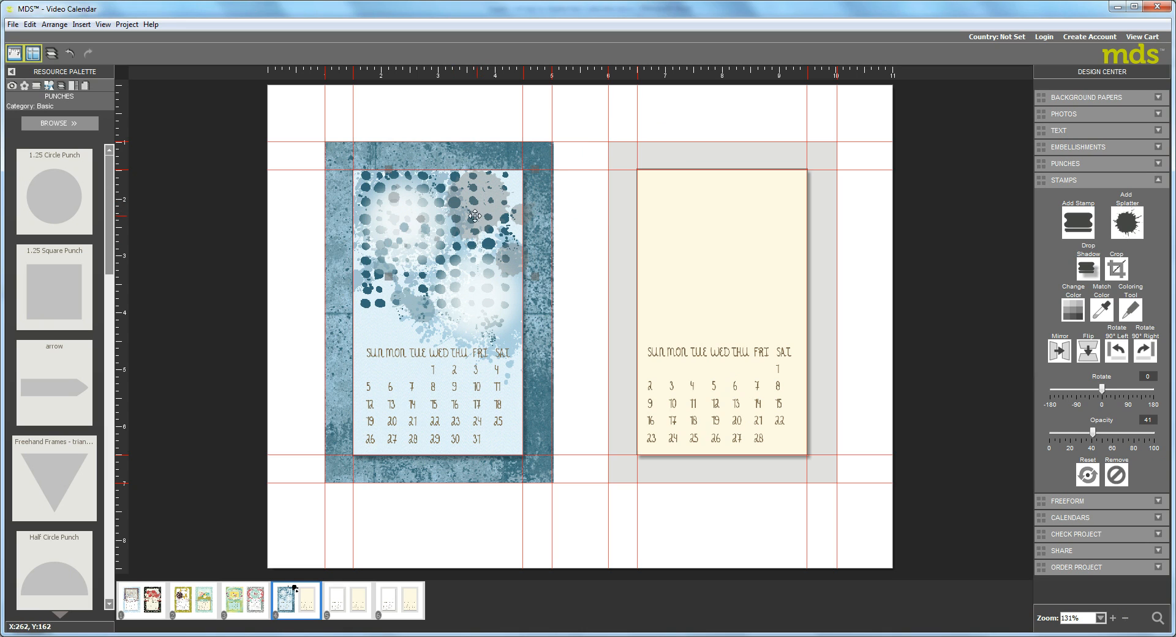
# Shrink the gray splatter and position it over the dots in the upper-right part of the January panel.
pyautogui.moveTo(473, 218); pyautogui.dragTo(469, 218)
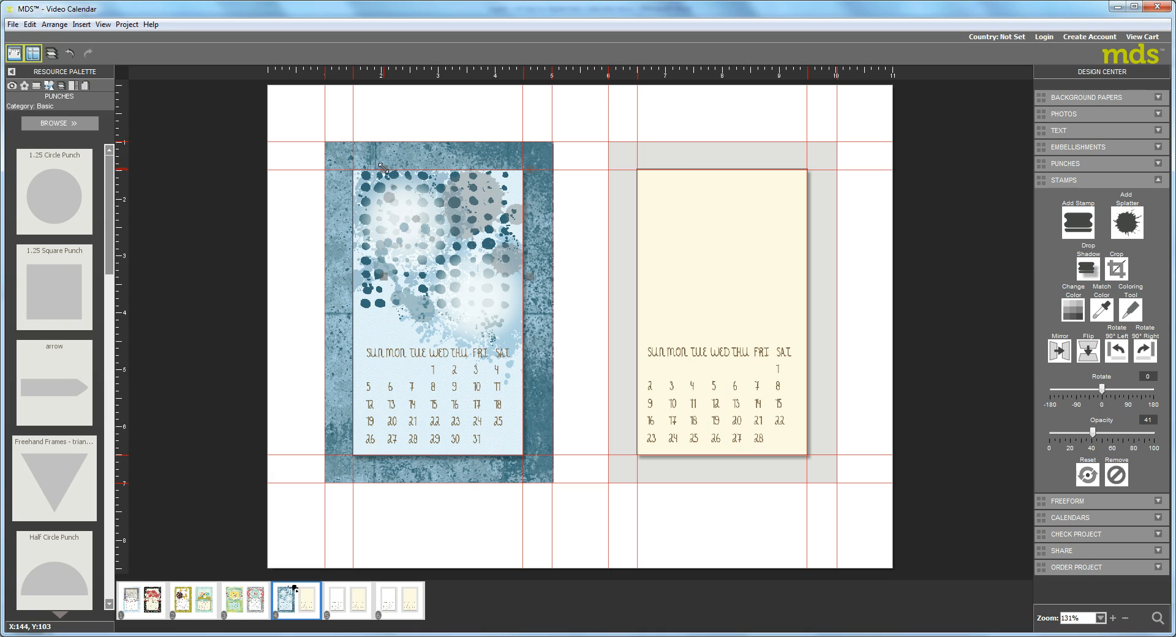
pyautogui.moveTo(383, 168); pyautogui.dragTo(402, 180)
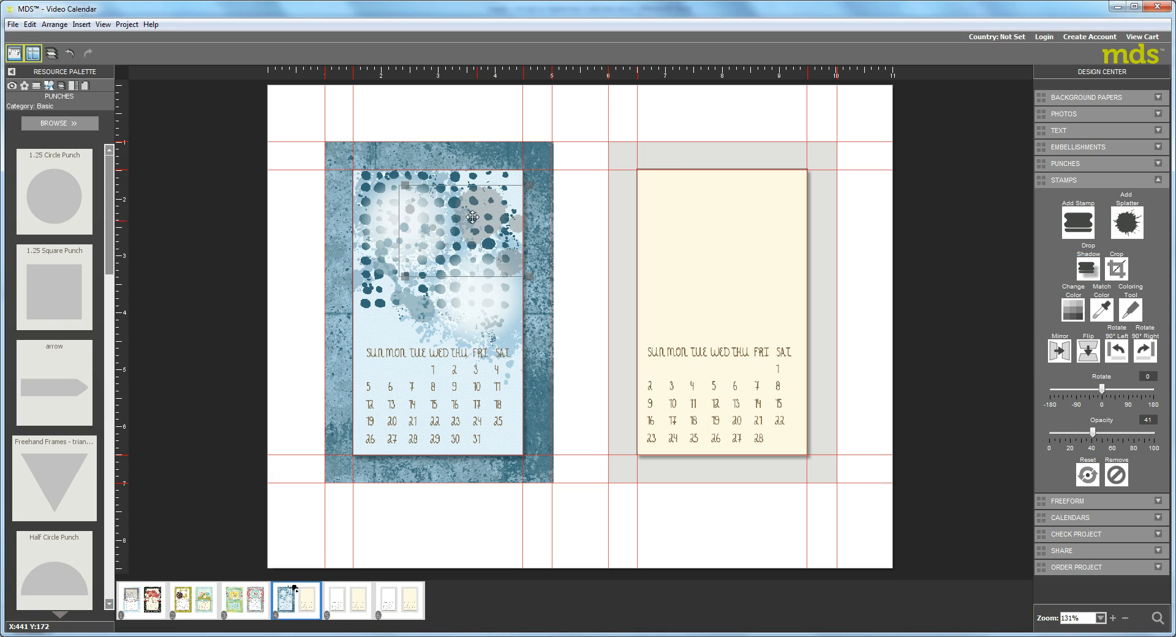
pyautogui.moveTo(476, 220); pyautogui.dragTo(468, 214)
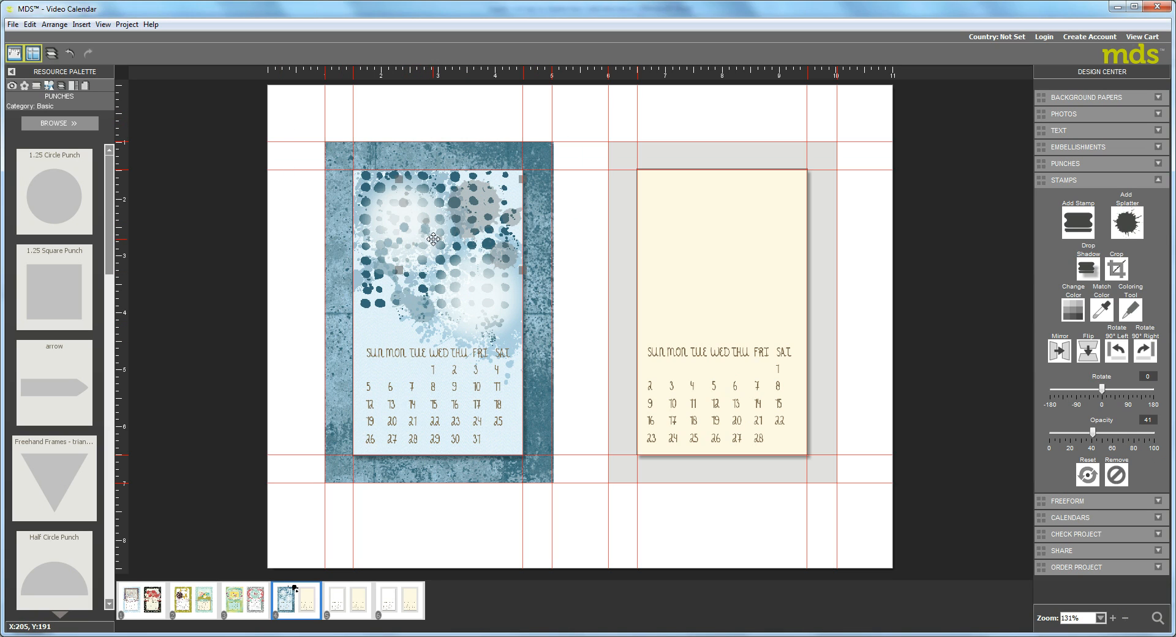
# Change the January calendar's weekday names to the dark teal-blue of the Stampin' Up! palette.
pyautogui.click(427, 388)
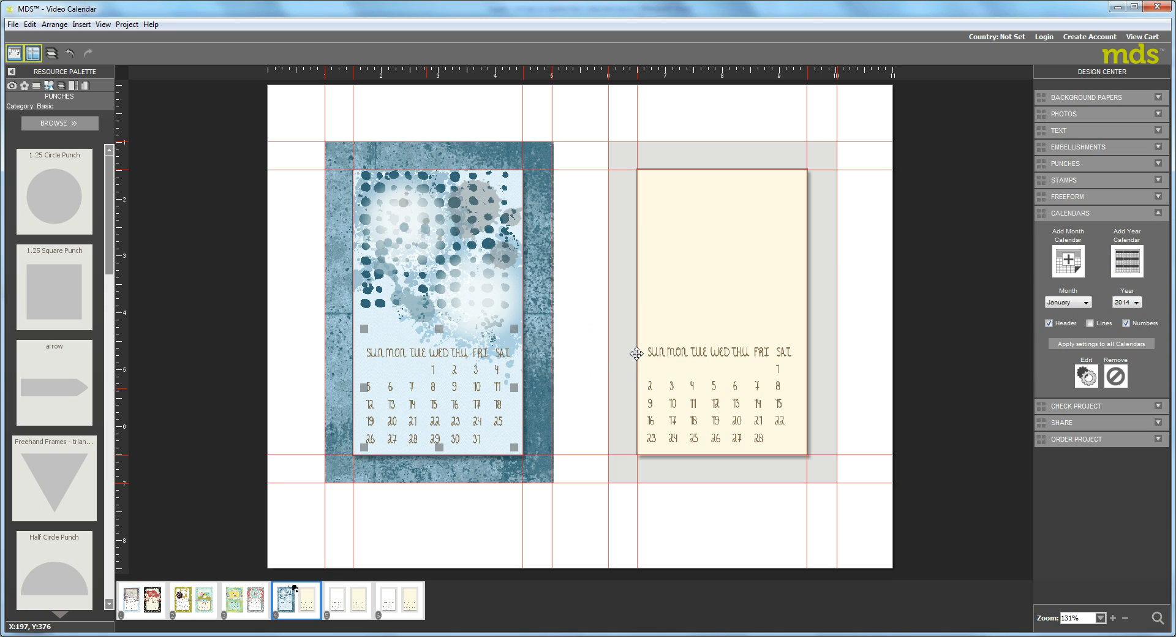
pyautogui.click(1086, 375)
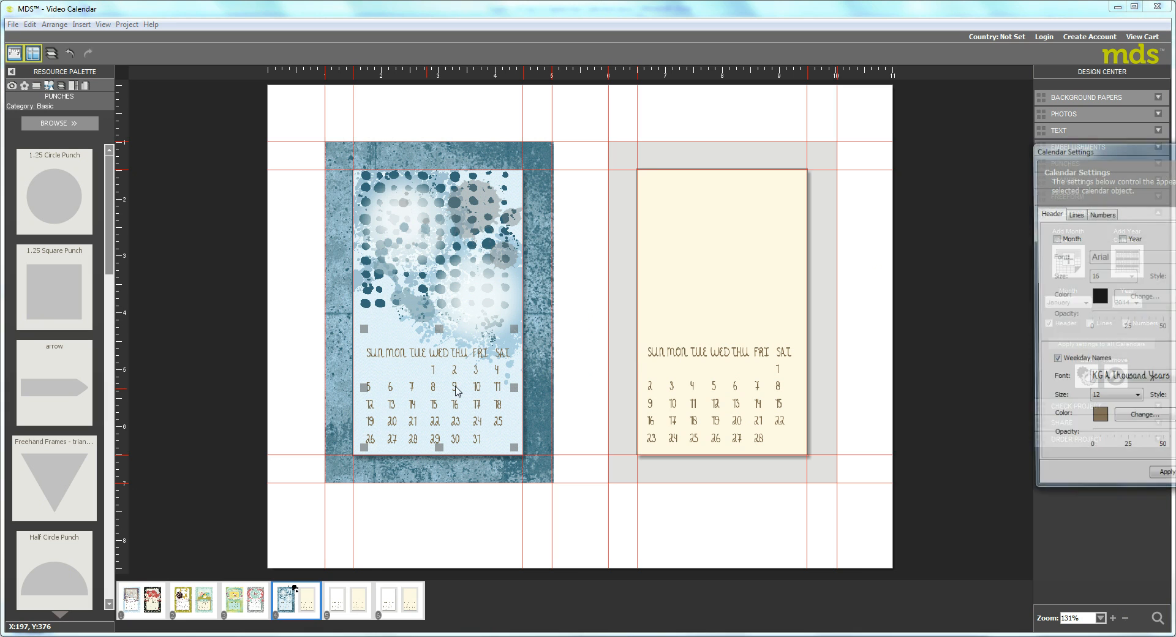
pyautogui.moveTo(1095, 155); pyautogui.dragTo(643, 208)
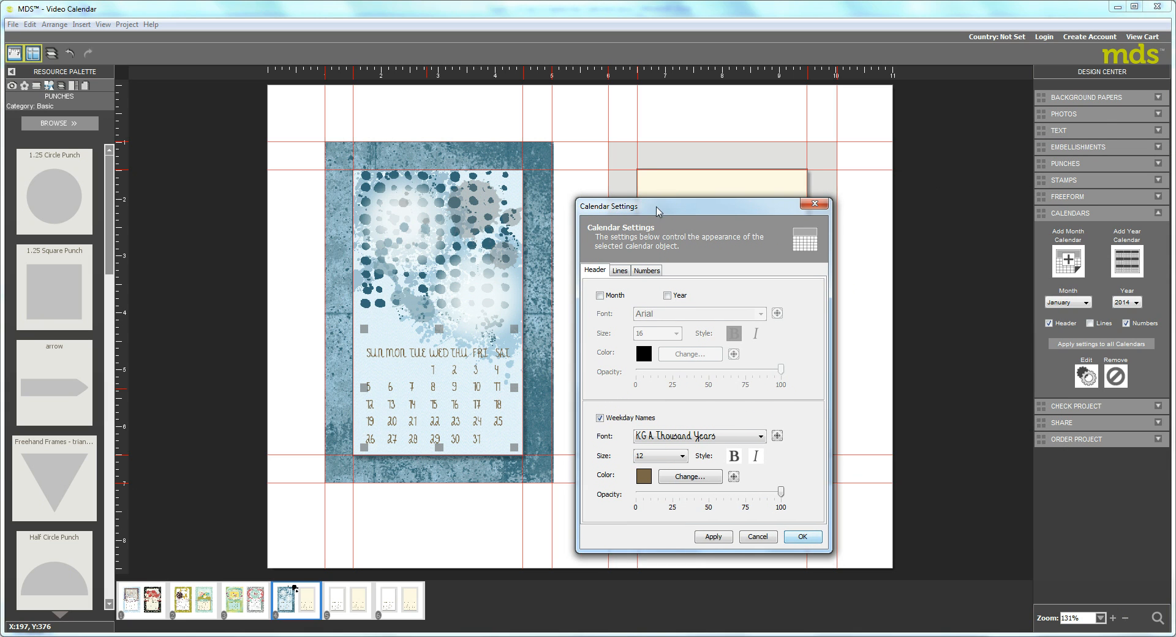
pyautogui.click(705, 474)
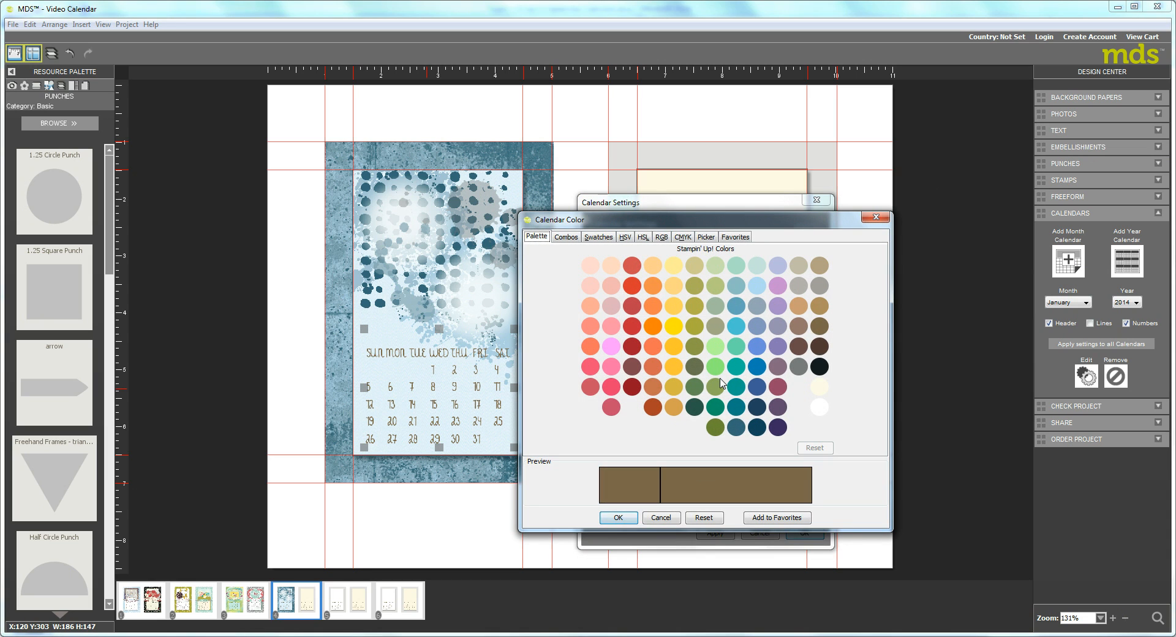
pyautogui.click(735, 429)
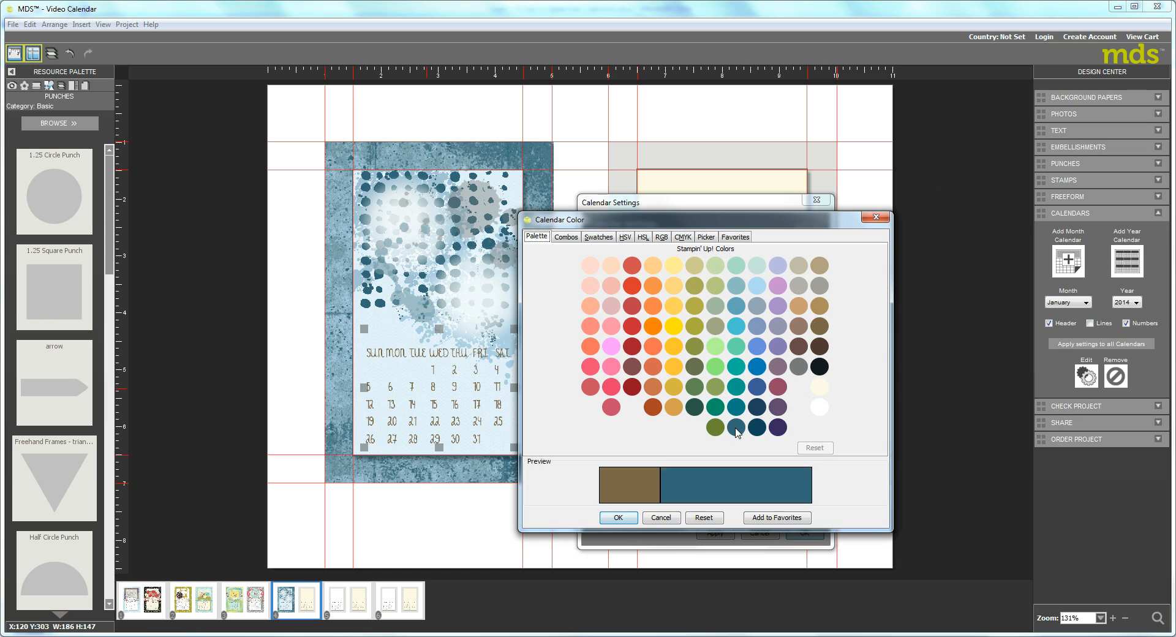
pyautogui.click(617, 519)
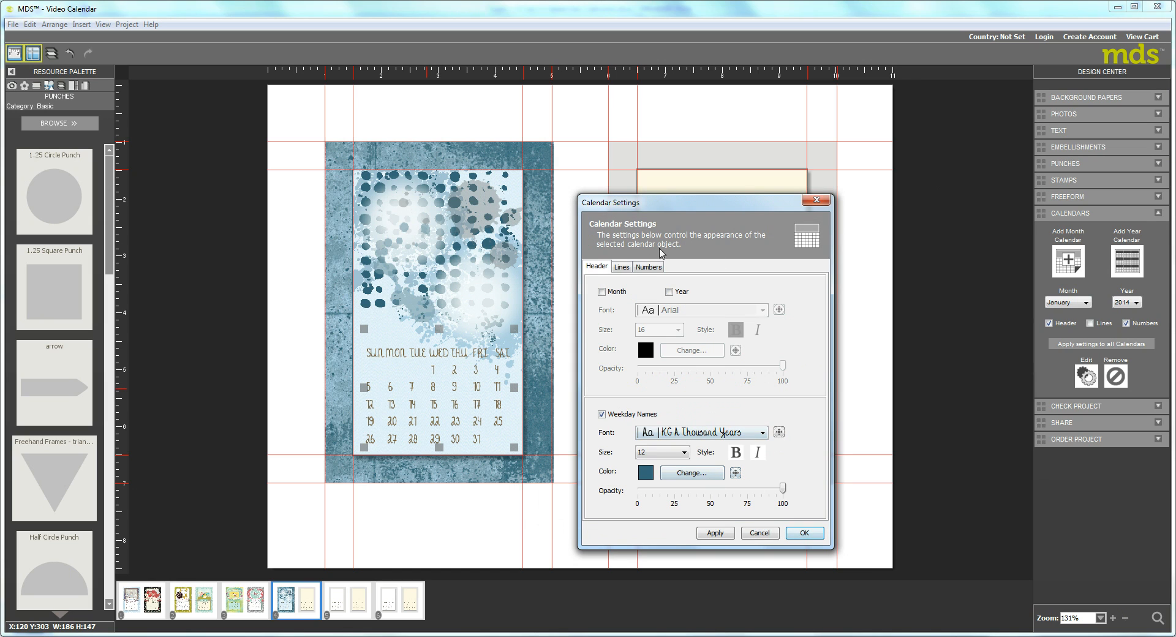
# Change the January calendar's date numbers to Basic Gray and apply the calendar settings.
pyautogui.click(646, 268)
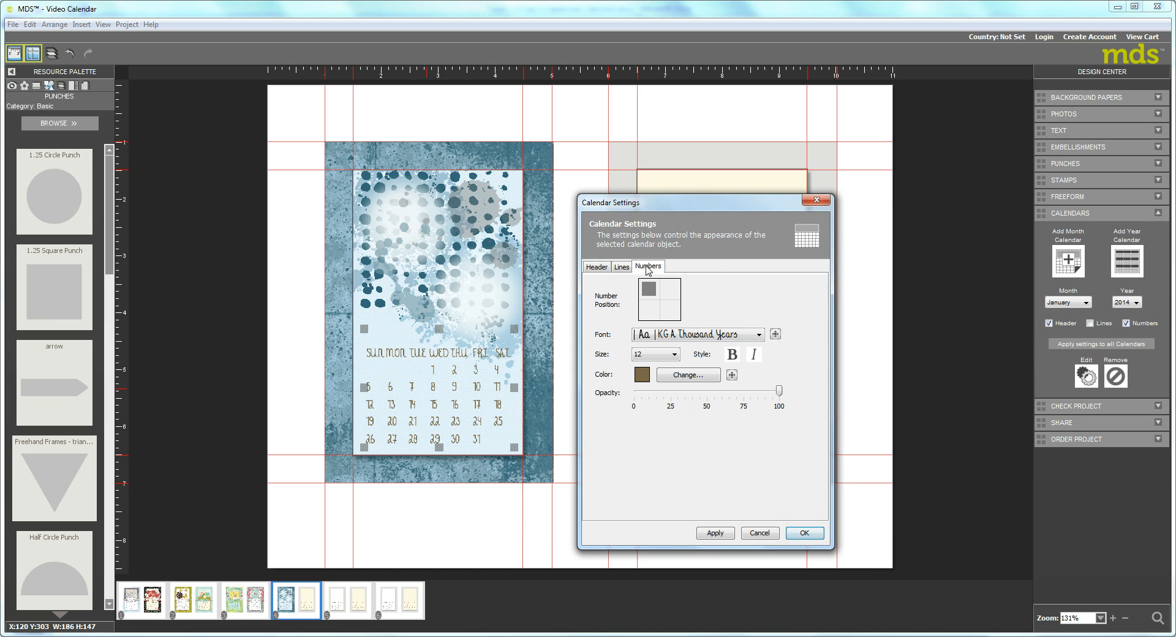
pyautogui.click(690, 379)
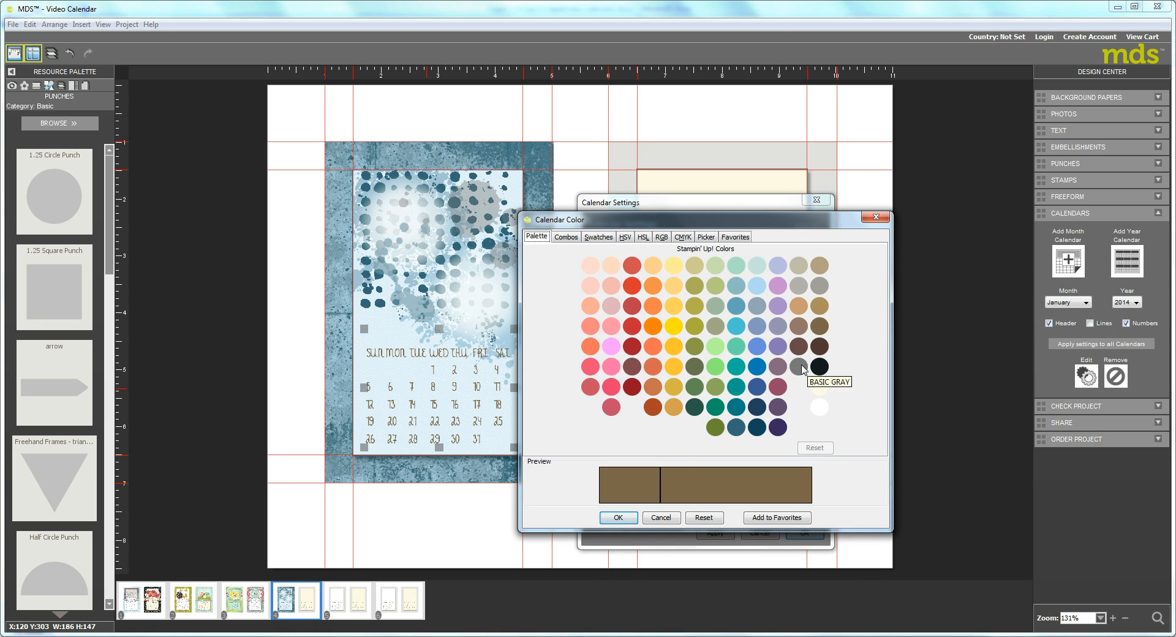
pyautogui.click(798, 366)
pyautogui.click(631, 519)
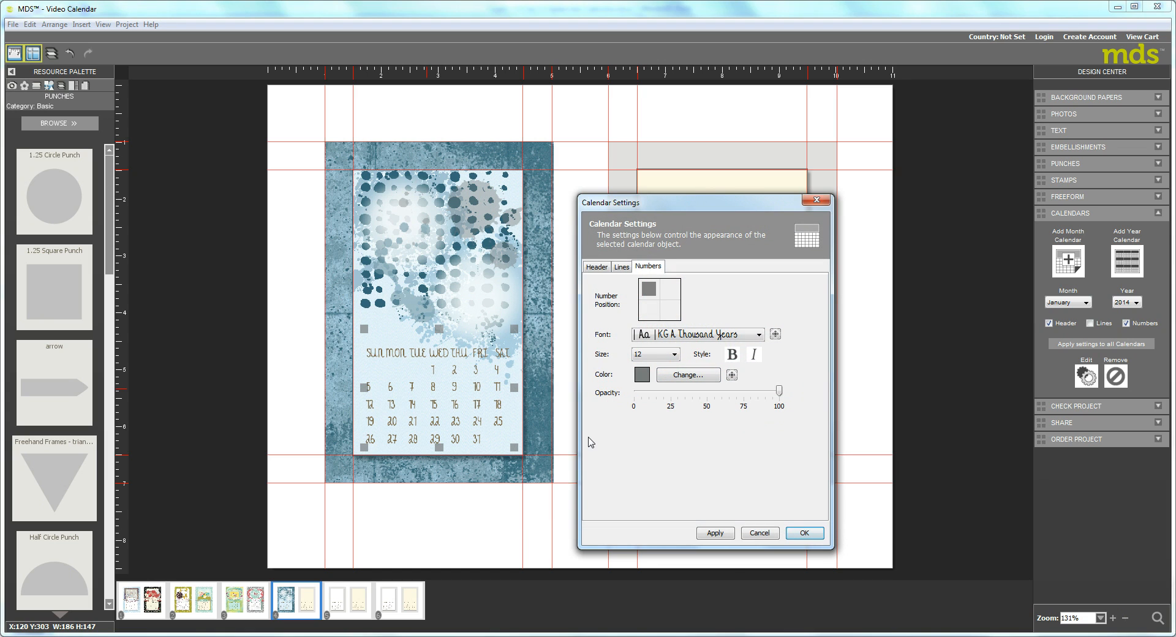
pyautogui.click(807, 533)
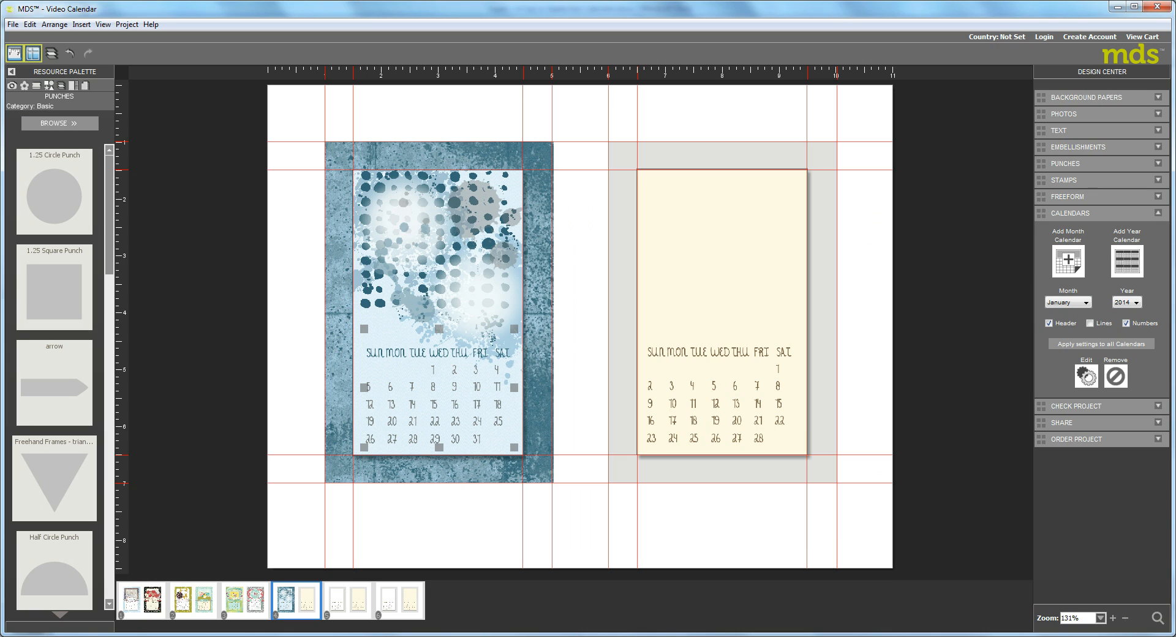
# Place a Star Punch in the upper-left part of the January panel and fill it with white.
pyautogui.scroll(-5, 106, 592)
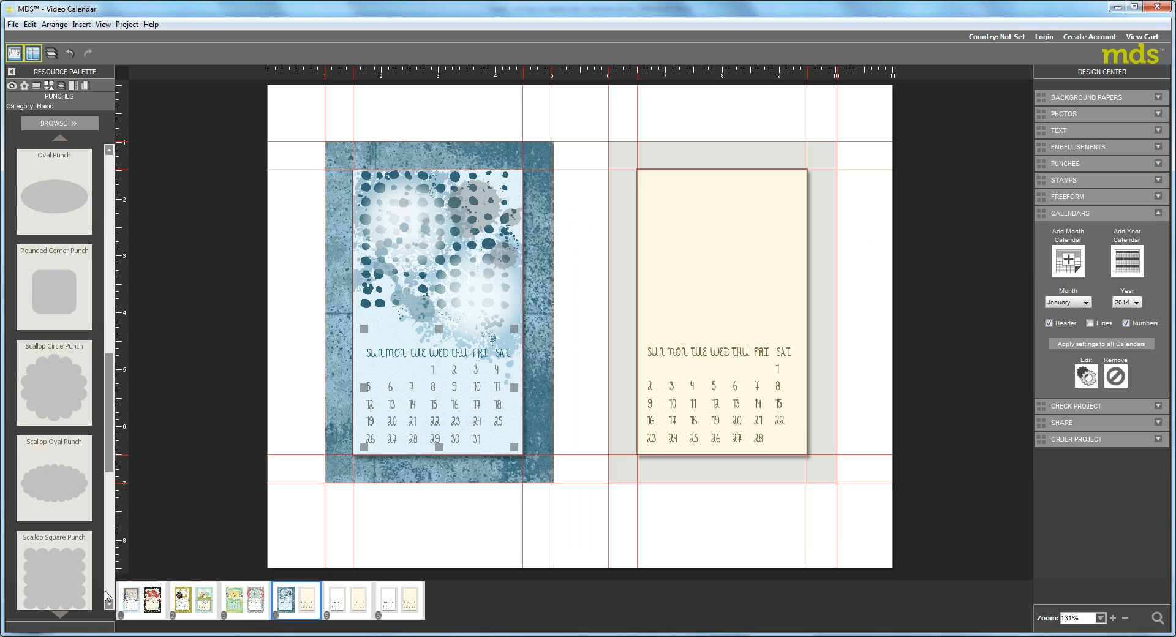
pyautogui.scroll(-4, 108, 596)
pyautogui.moveTo(49, 392); pyautogui.dragTo(404, 226)
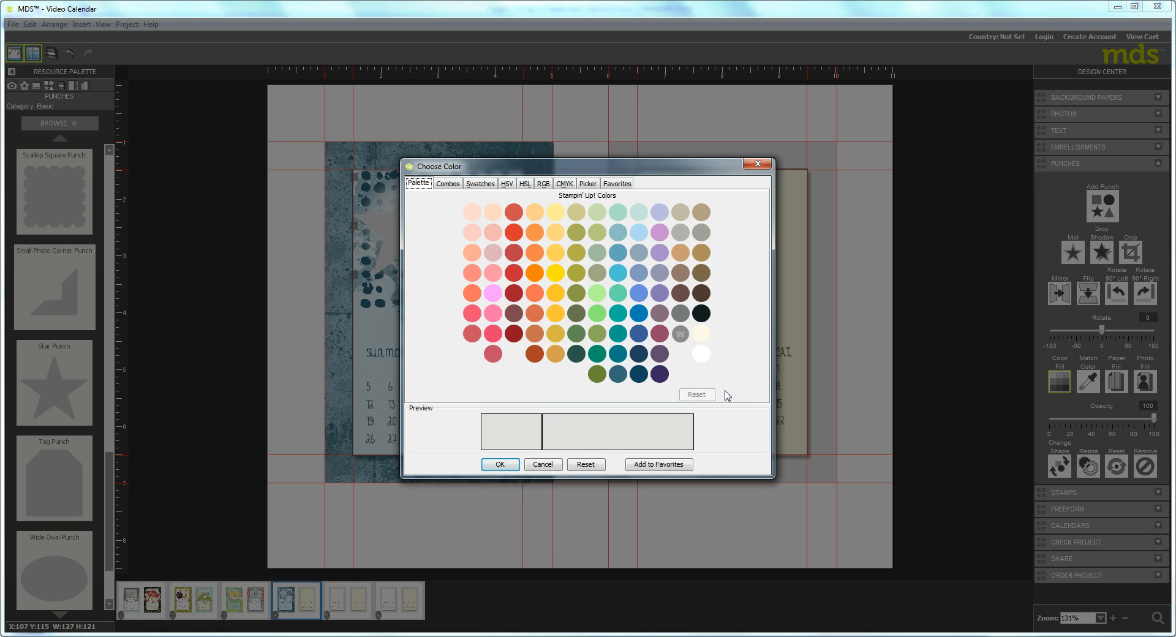
pyautogui.click(701, 354)
pyautogui.click(500, 464)
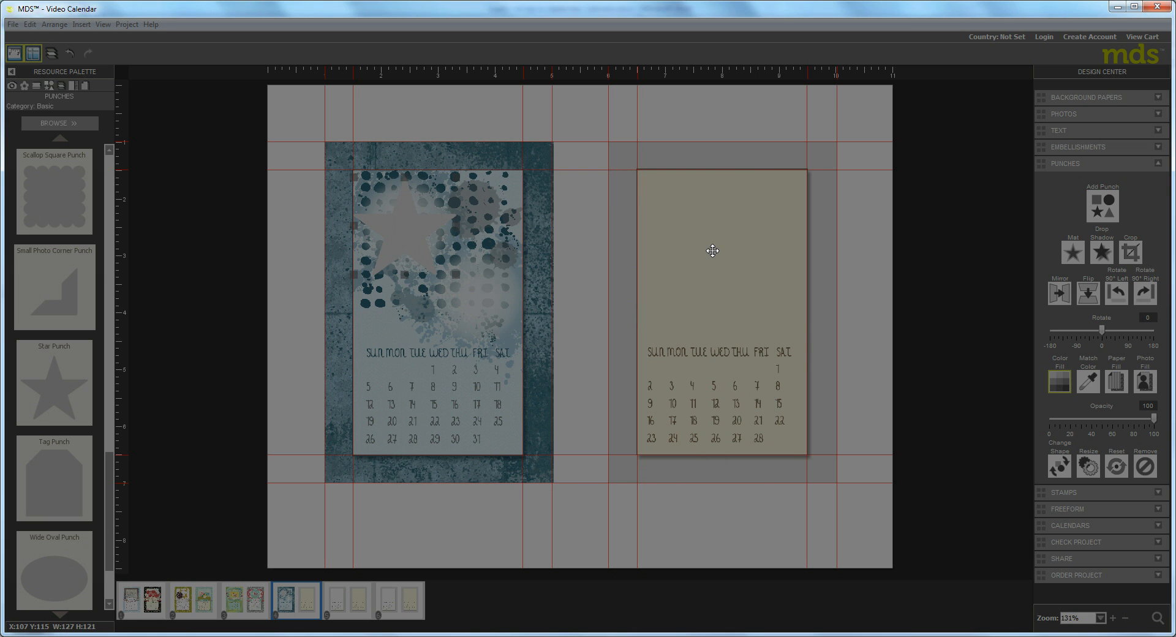
# Add a drop shadow to the white star and review its shadow properties.
pyautogui.click(1101, 252)
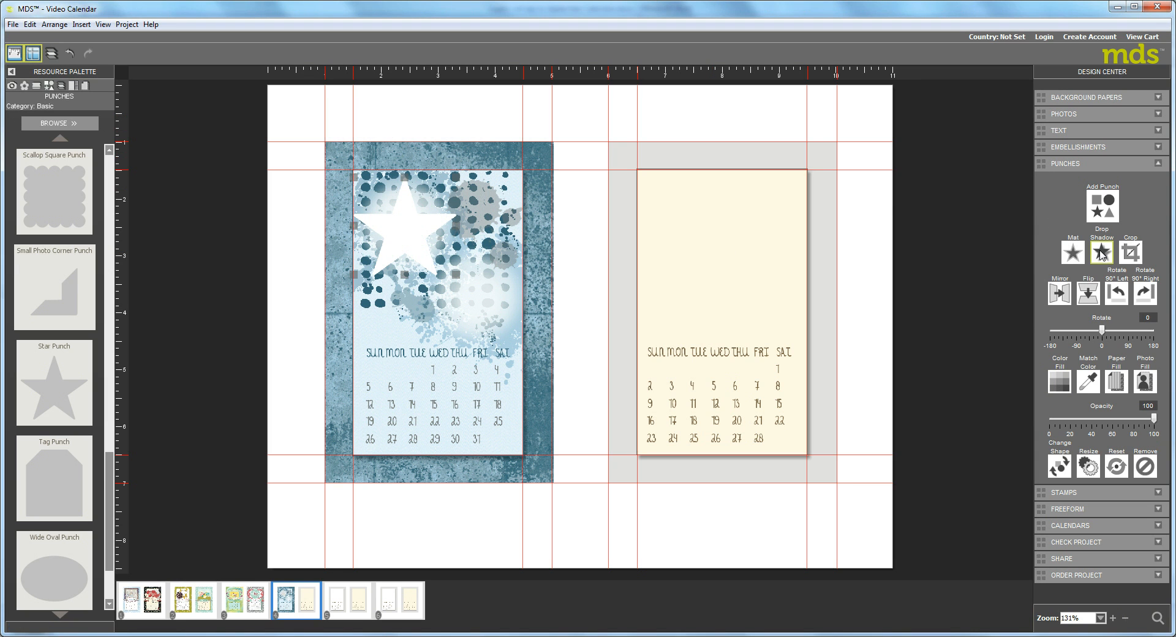
pyautogui.click(684, 435)
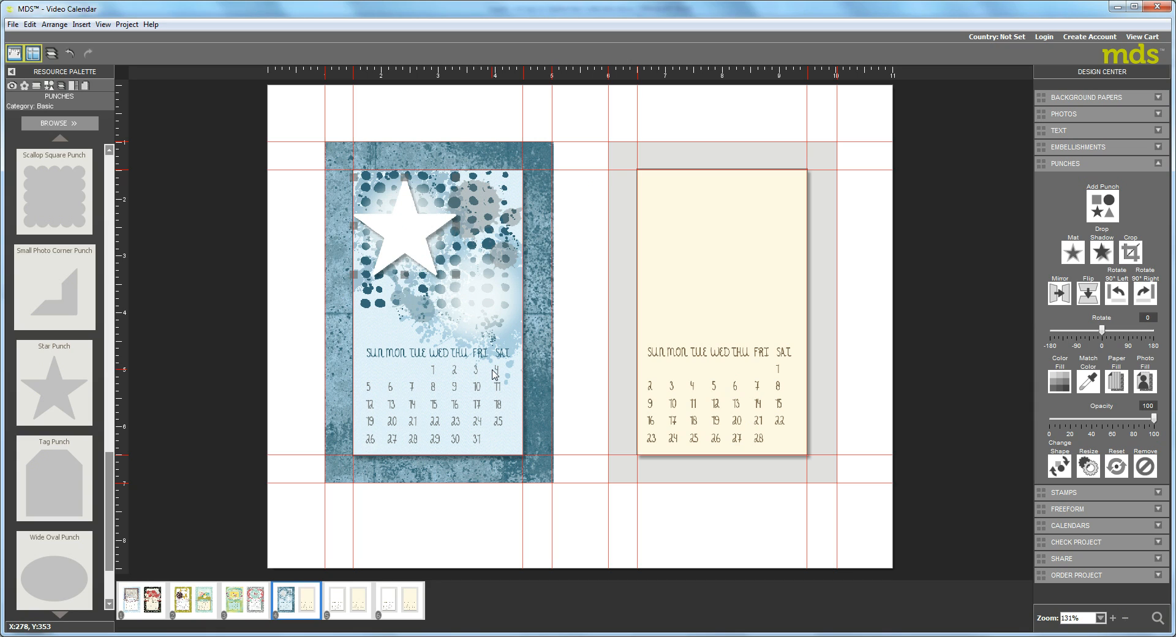
pyautogui.click(1101, 252)
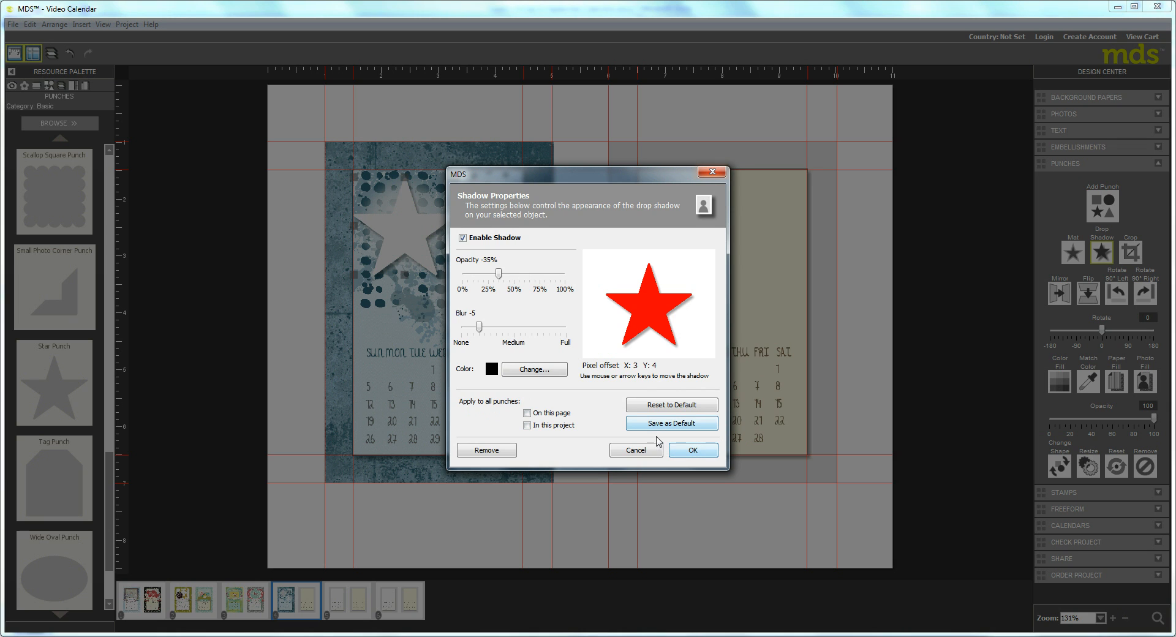
pyautogui.click(635, 450)
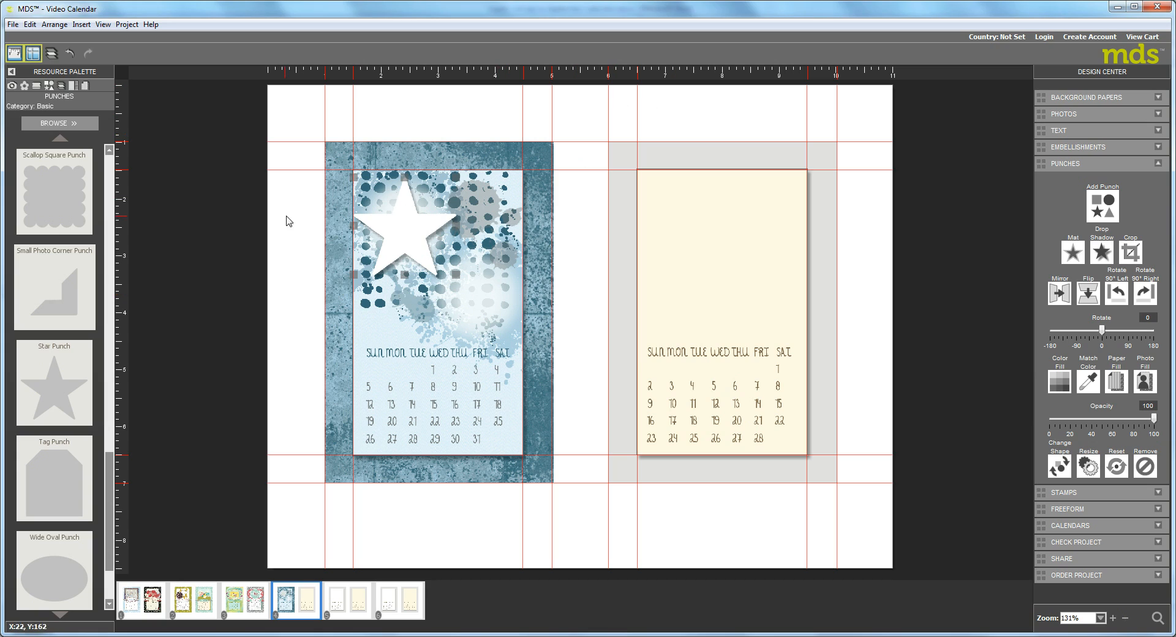
# Shrink the white star slightly from its upper-left corner so it clears the January panel's edge.
pyautogui.moveTo(352, 176); pyautogui.dragTo(361, 186)
pyautogui.moveTo(453, 194); pyautogui.dragTo(453, 194)
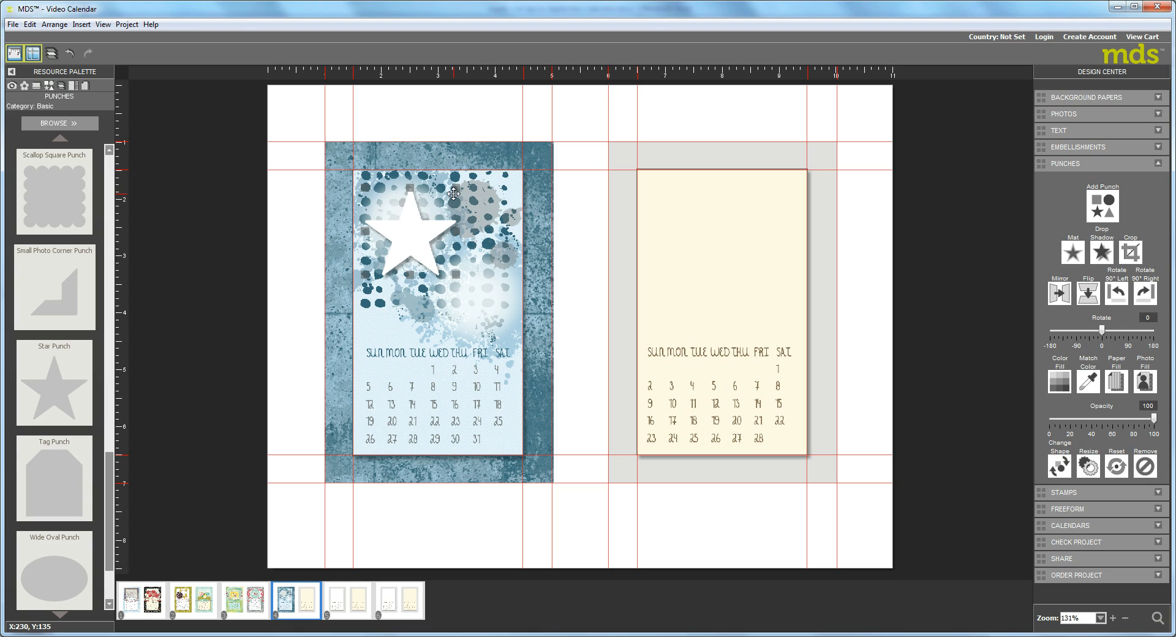
# Move the white star to the middle of the January panel's artwork and rotate it to 14 degrees.
pyautogui.moveTo(406, 229); pyautogui.dragTo(492, 252)
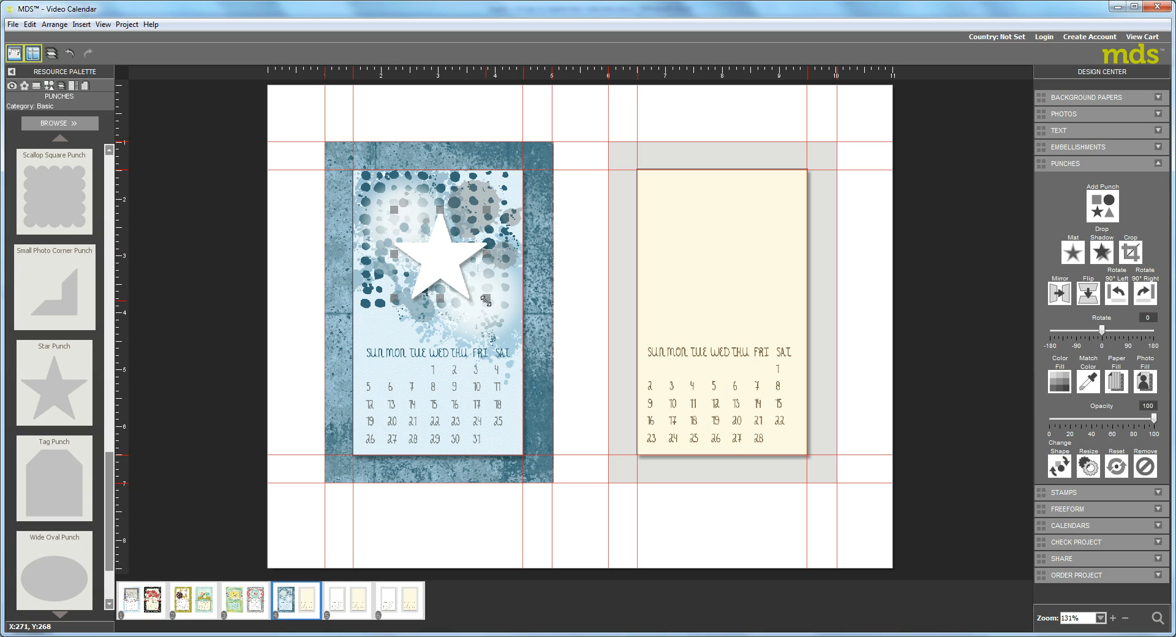
pyautogui.moveTo(483, 302); pyautogui.dragTo(472, 306)
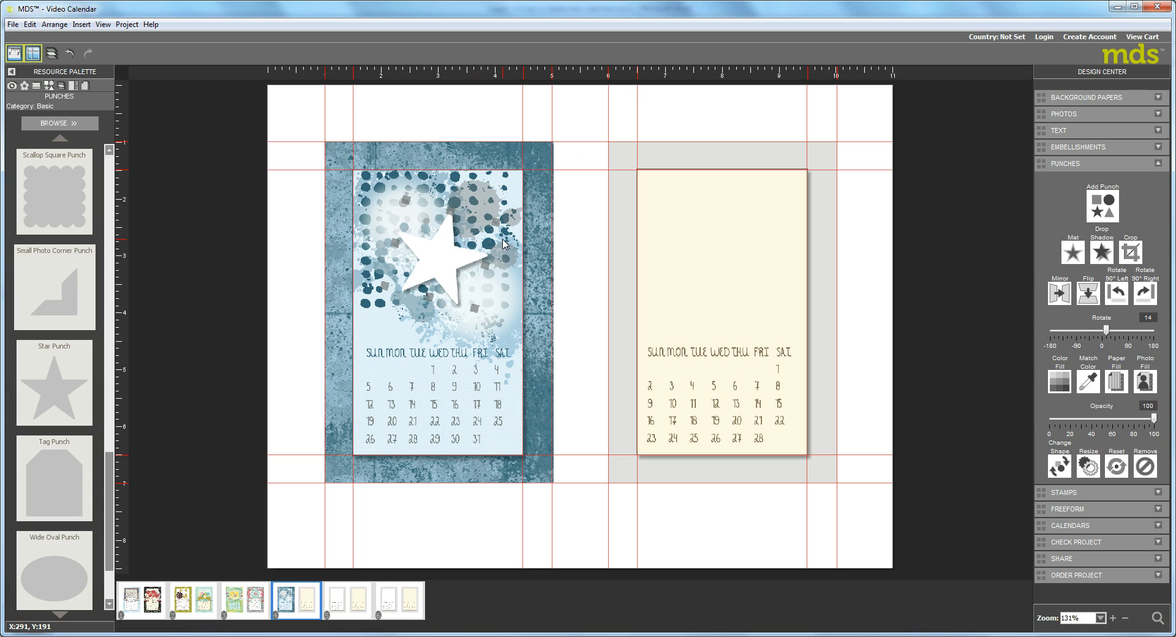
# Paste a copy of the white star toward the panel's upper-left corner, shrink it and rotate it to -15 degrees.
pyautogui.hotkey('ctrl', 'v')
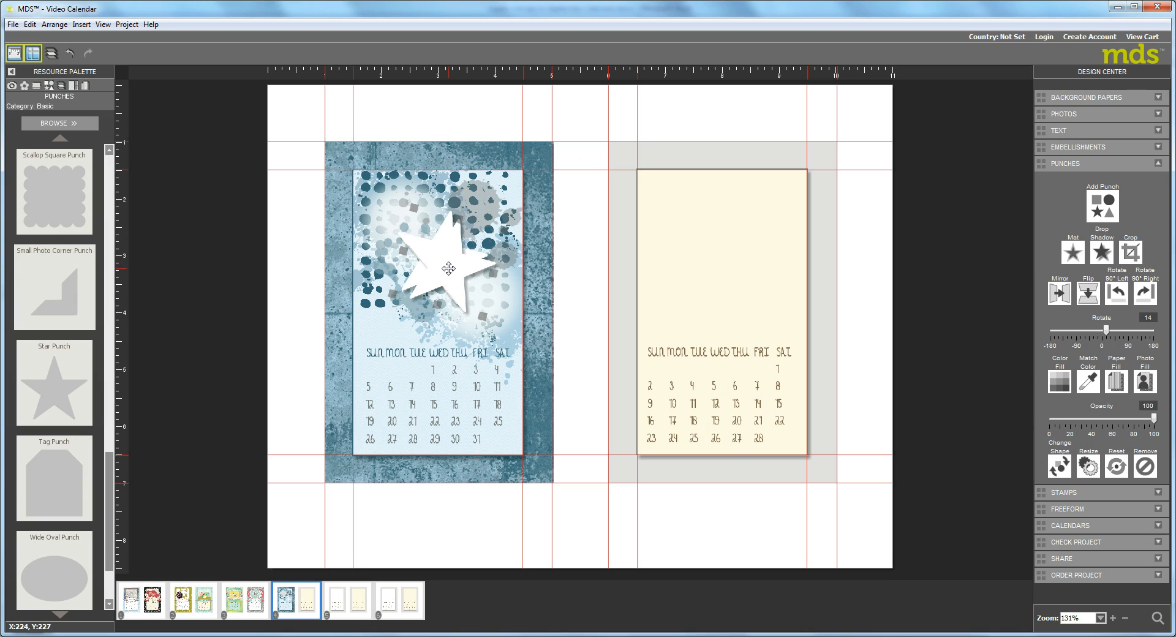
pyautogui.moveTo(449, 269); pyautogui.dragTo(400, 220)
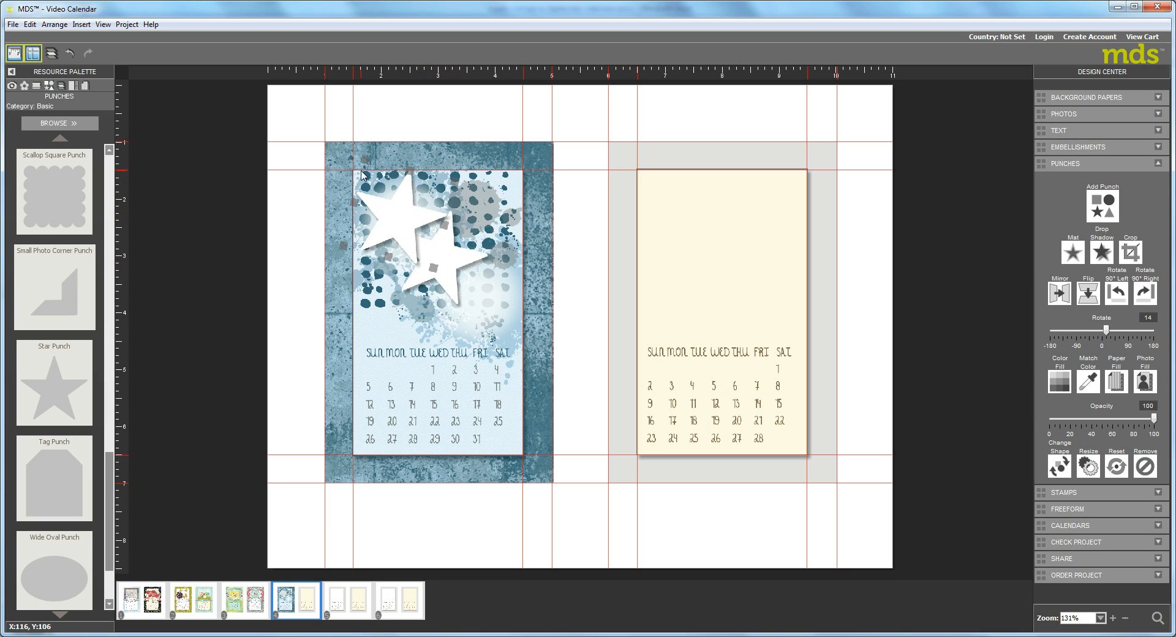
pyautogui.moveTo(366, 159); pyautogui.dragTo(391, 208)
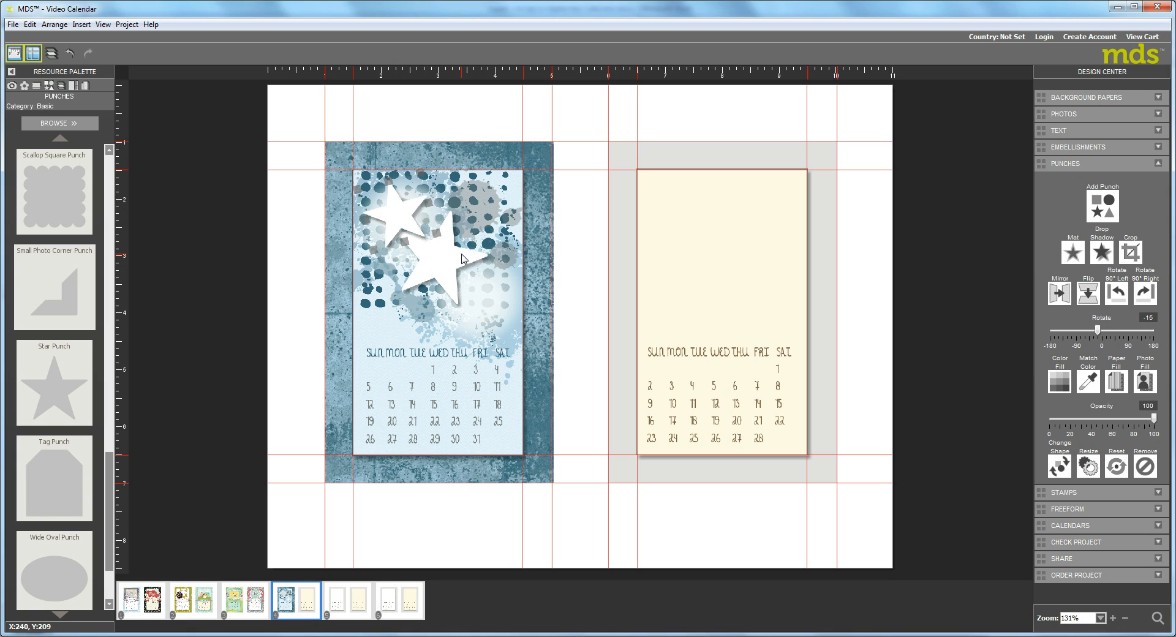
# Paste another small white star below and right of the large one, rotated to 26 degrees, and nudge the upper-left star outward.
pyautogui.hotkey('ctrl', 'v')
pyautogui.moveTo(398, 219); pyautogui.dragTo(485, 305)
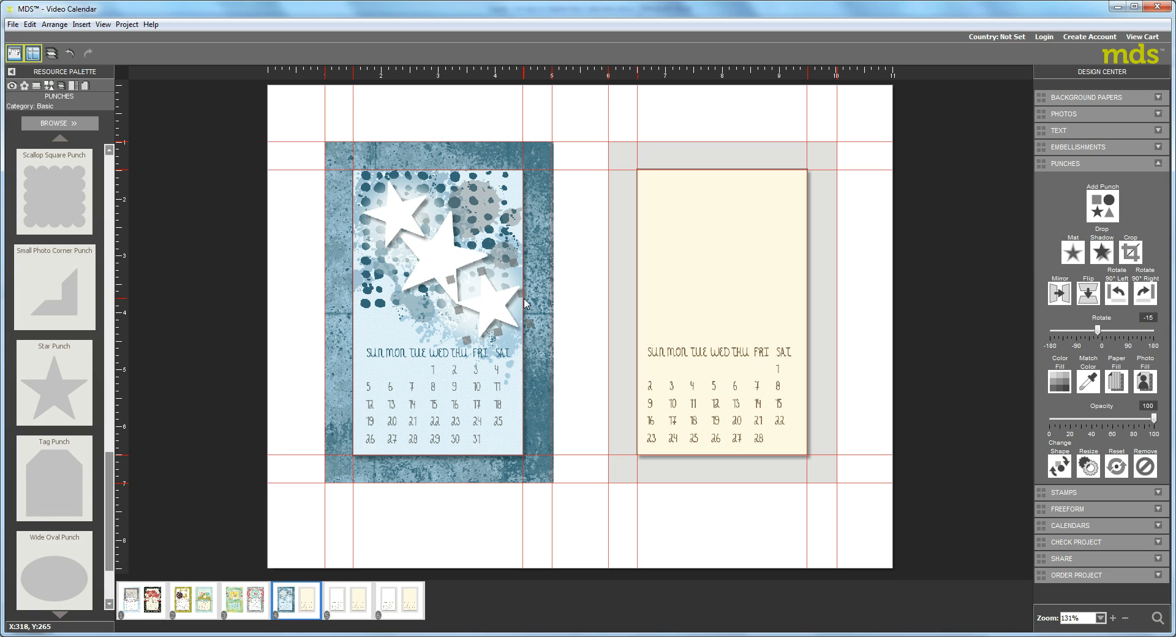
pyautogui.moveTo(517, 263); pyautogui.dragTo(552, 295)
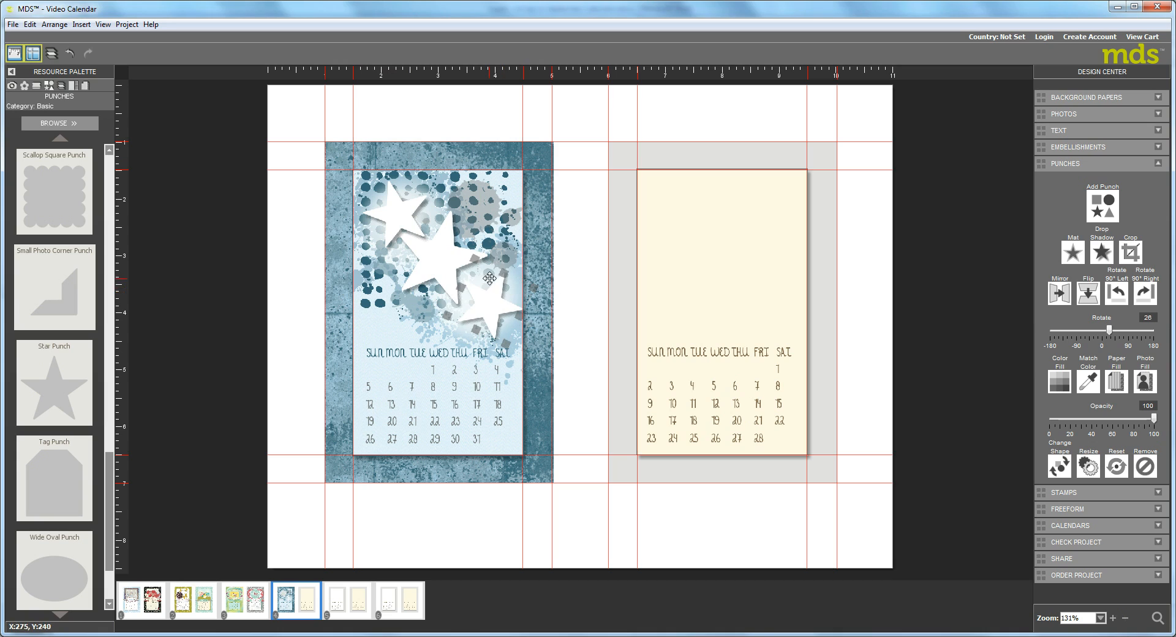
pyautogui.click(396, 206)
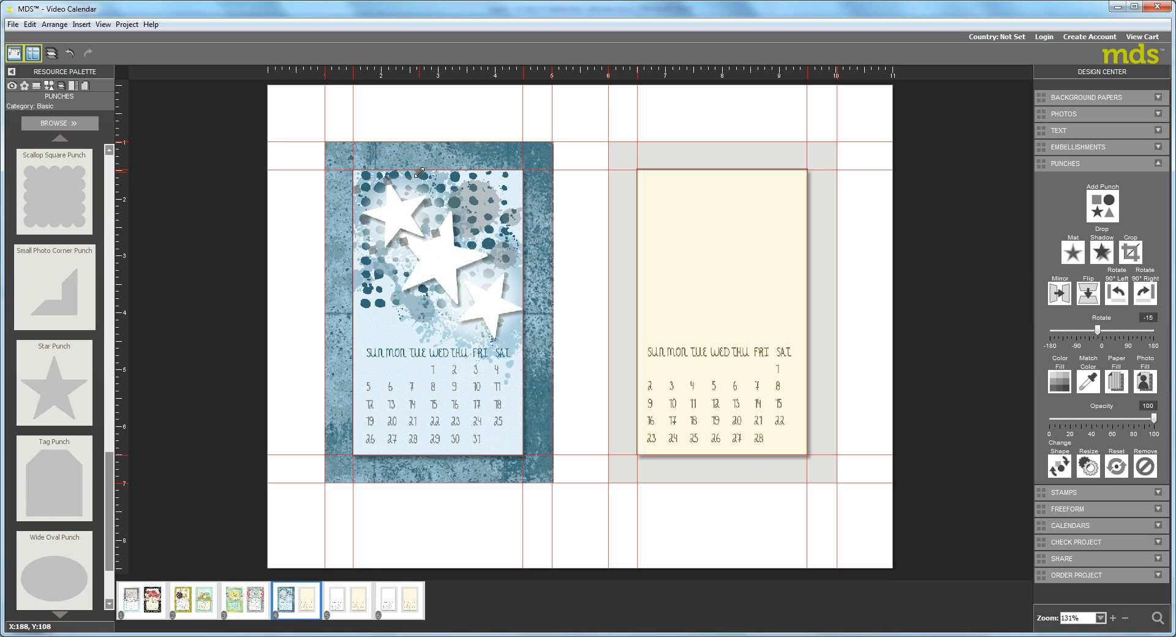
pyautogui.moveTo(419, 173); pyautogui.dragTo(384, 203)
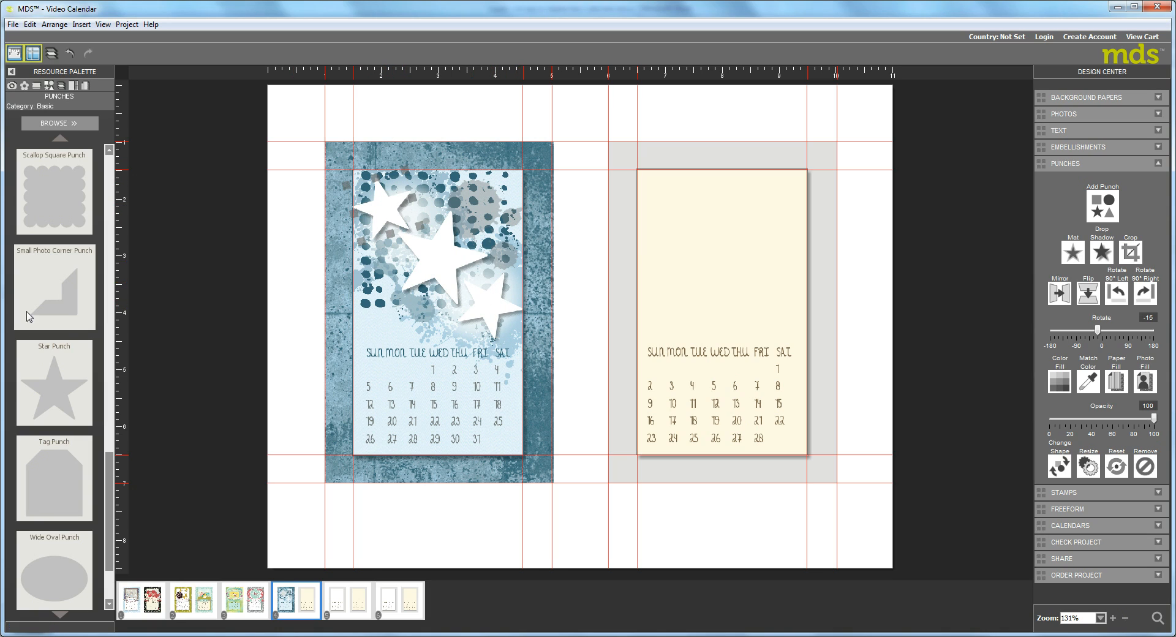
# Load the Back to School stamp category from the Designer Kits collection.
pyautogui.click(34, 86)
pyautogui.click(51, 141)
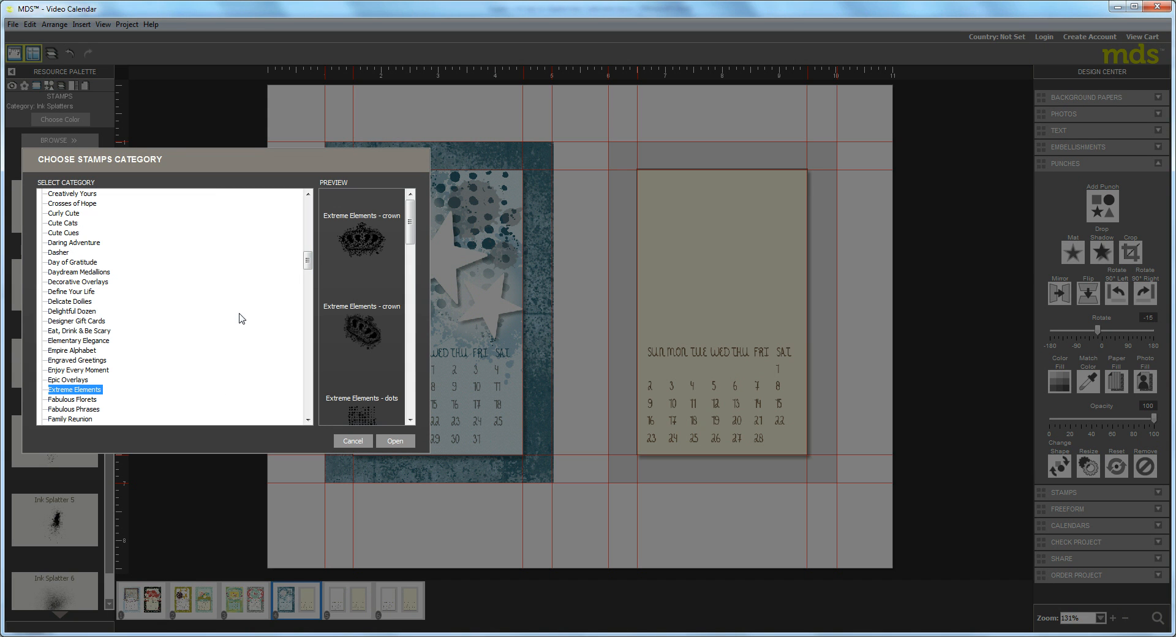
pyautogui.click(305, 408)
pyautogui.click(305, 409)
pyautogui.click(306, 408)
pyautogui.click(306, 409)
pyautogui.click(306, 408)
pyautogui.click(306, 408)
pyautogui.click(306, 409)
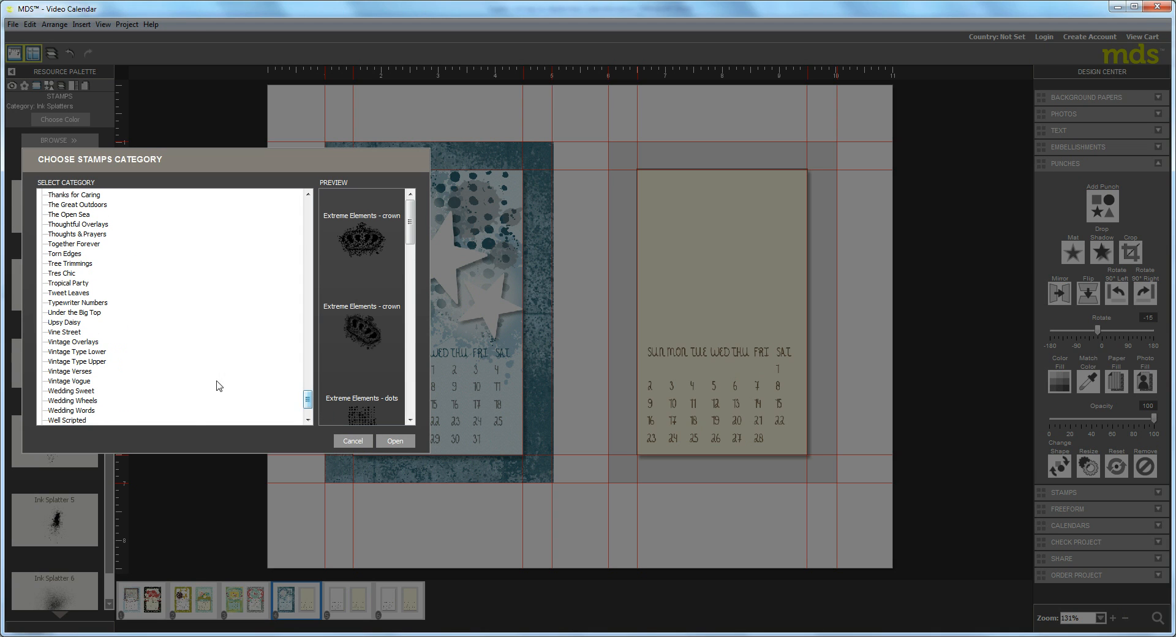
pyautogui.click(307, 420)
pyautogui.click(307, 420)
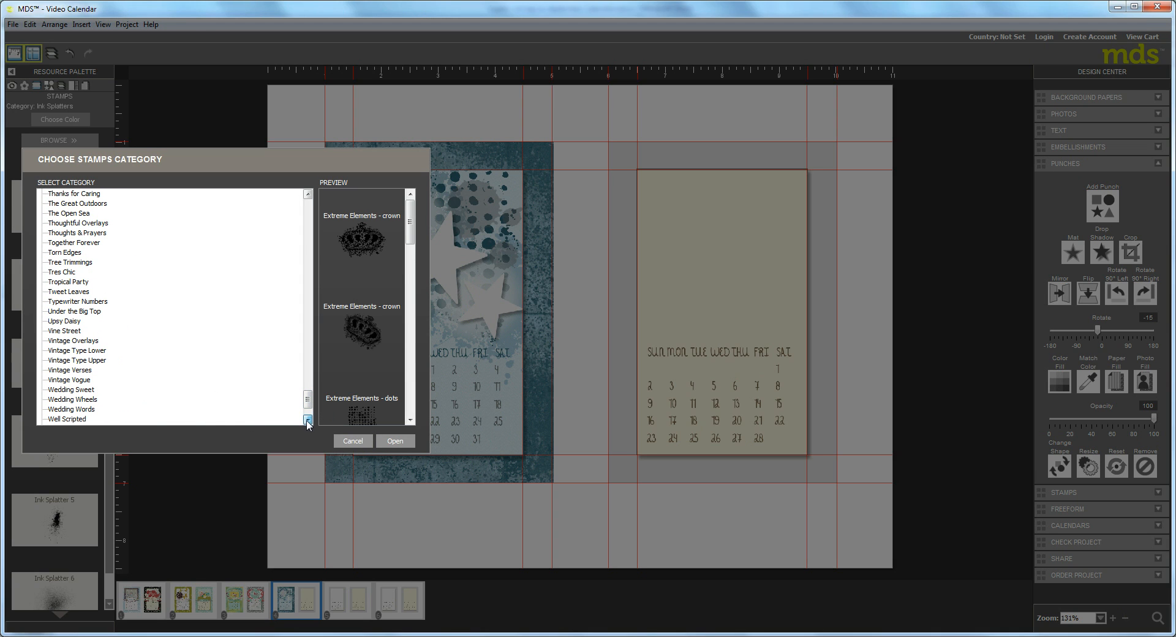
pyautogui.click(308, 420)
pyautogui.click(307, 420)
pyautogui.moveTo(309, 404); pyautogui.dragTo(311, 430)
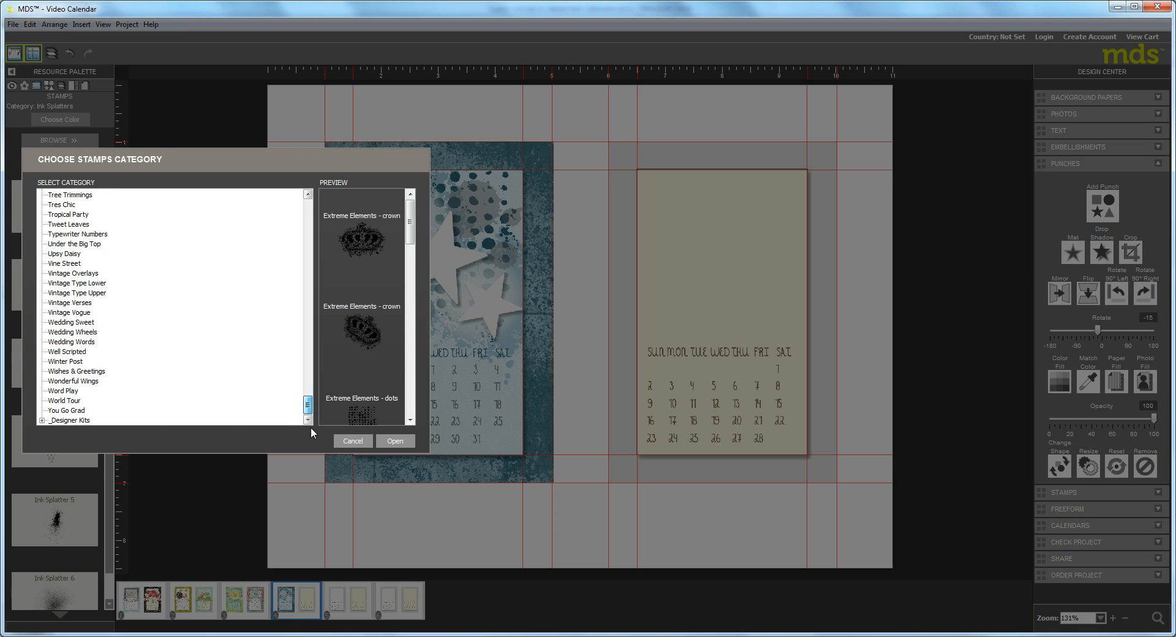
pyautogui.click(42, 420)
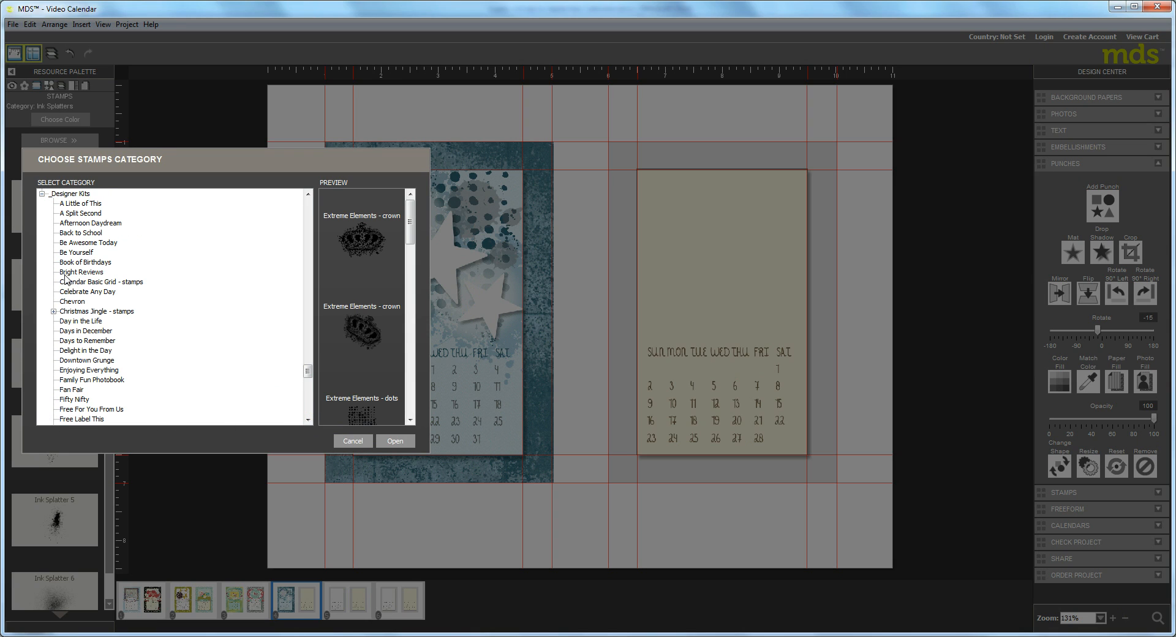
pyautogui.click(74, 236)
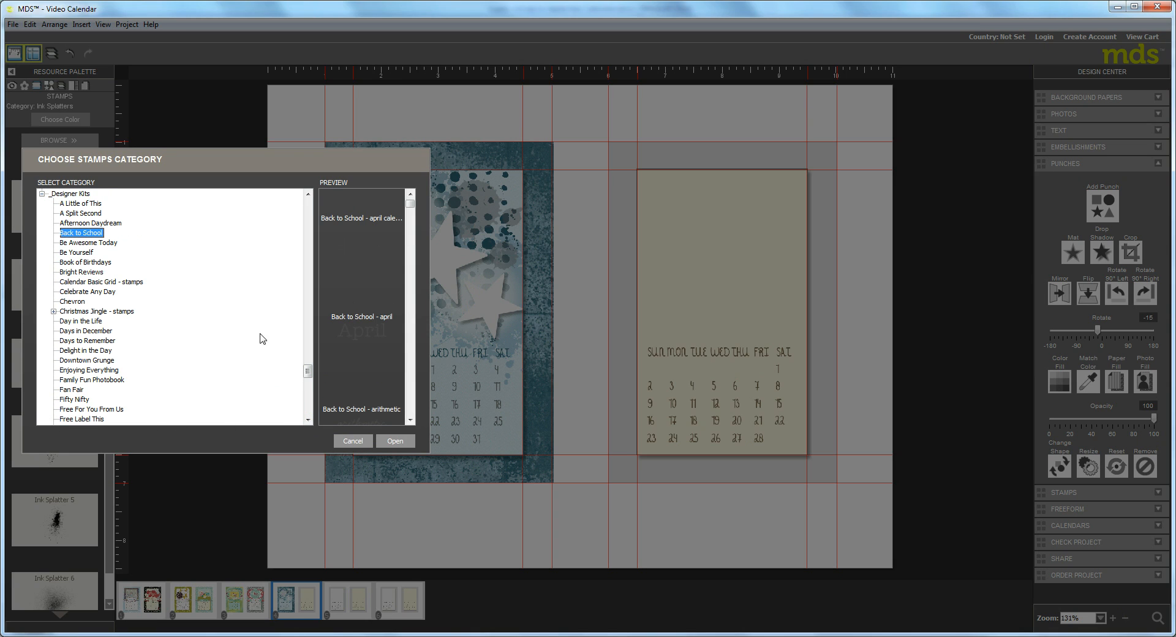
pyautogui.click(399, 445)
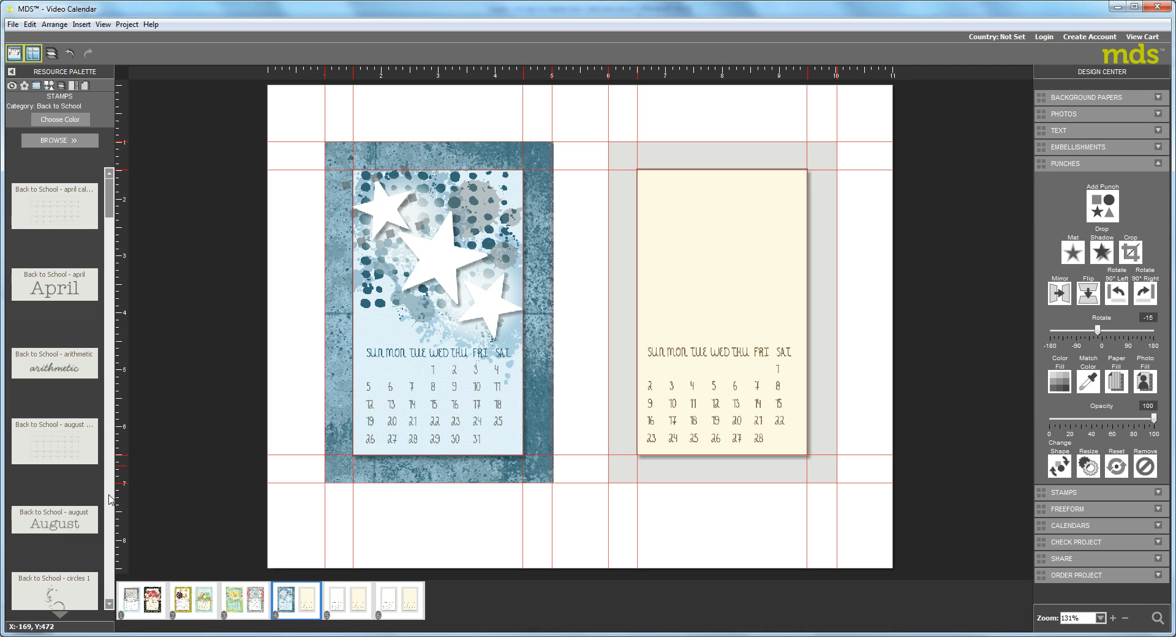
# Find the Back to School - star 2 stamp and place it over the large white star.
pyautogui.click(109, 595)
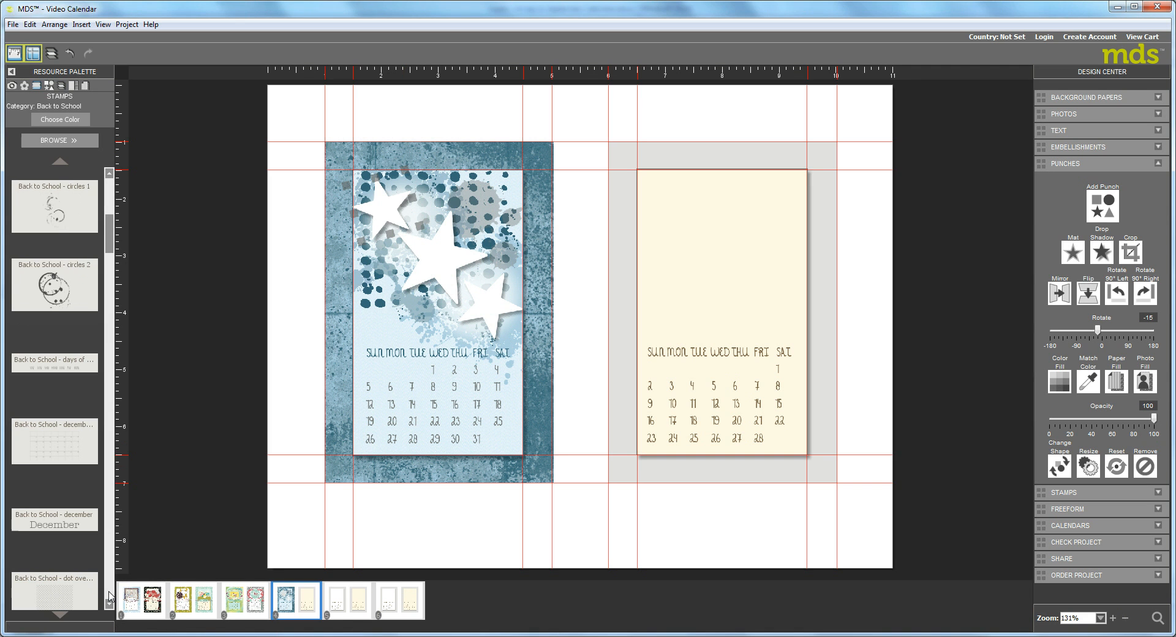
pyautogui.click(109, 595)
pyautogui.click(109, 596)
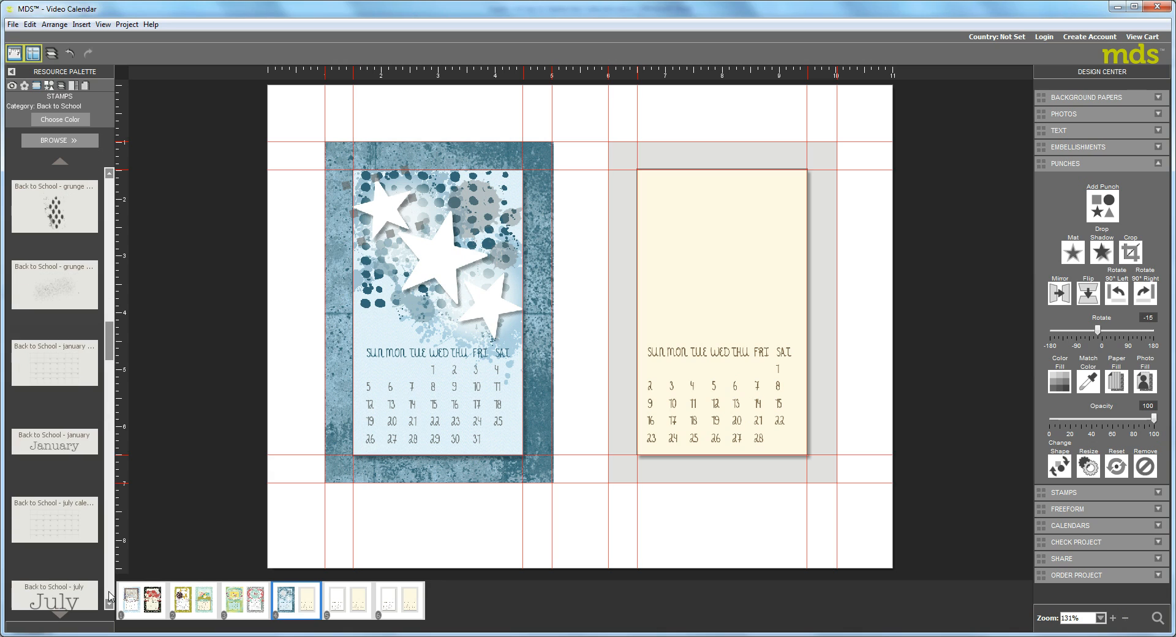
pyautogui.click(109, 595)
pyautogui.click(109, 595)
pyautogui.click(109, 595)
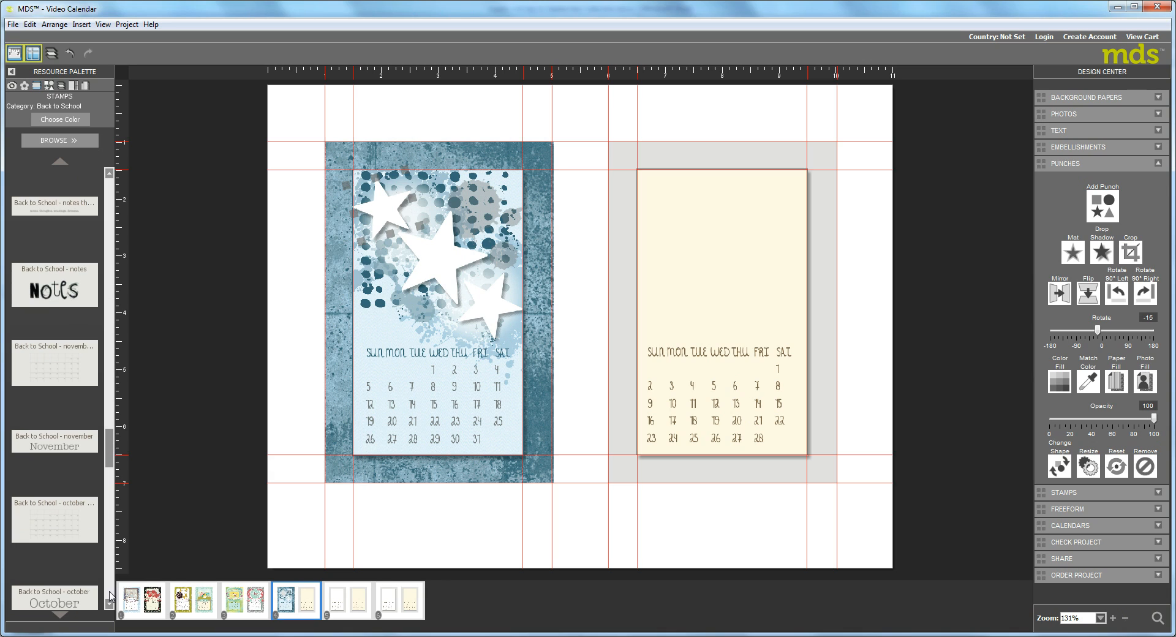
pyautogui.click(108, 595)
pyautogui.click(109, 595)
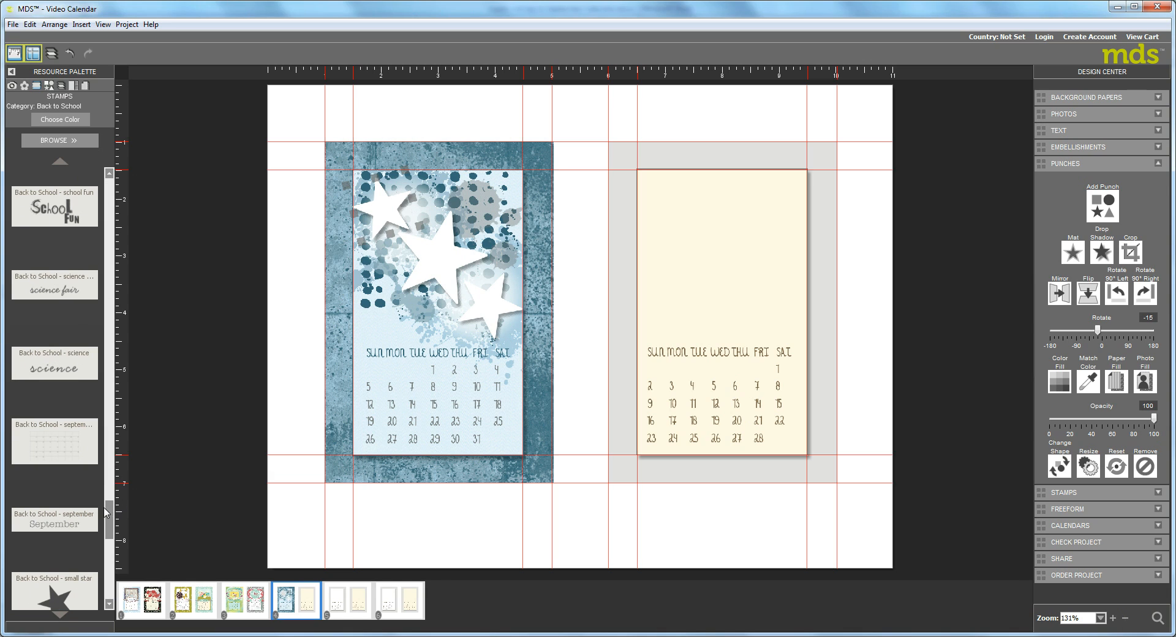
pyautogui.moveTo(109, 528); pyautogui.dragTo(117, 572)
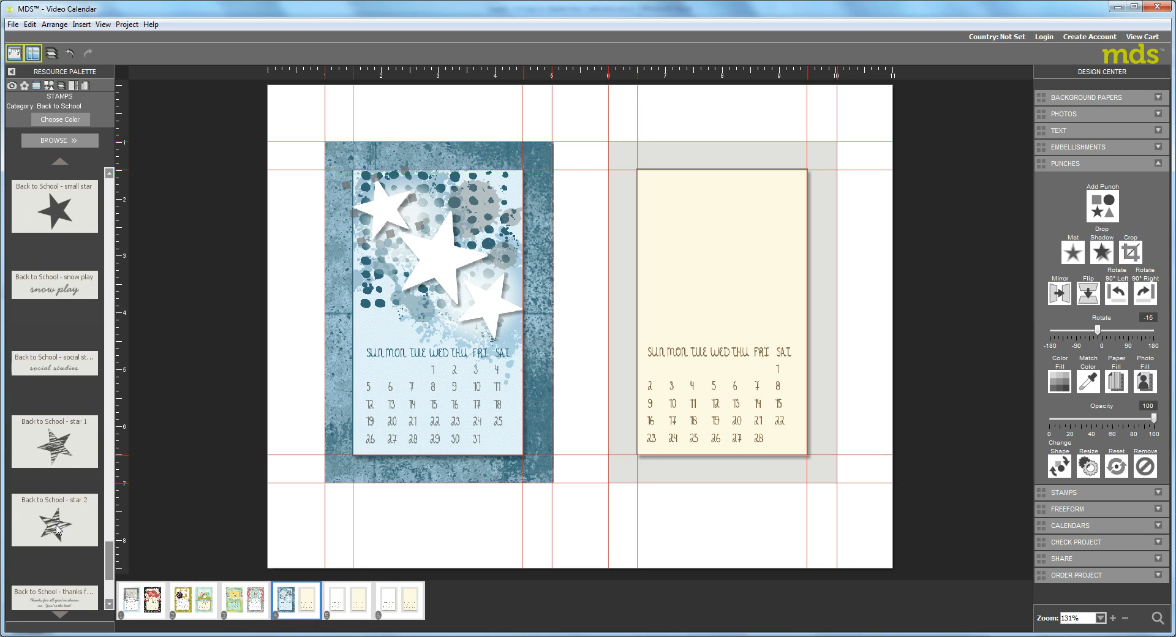
pyautogui.moveTo(55, 530); pyautogui.dragTo(448, 266)
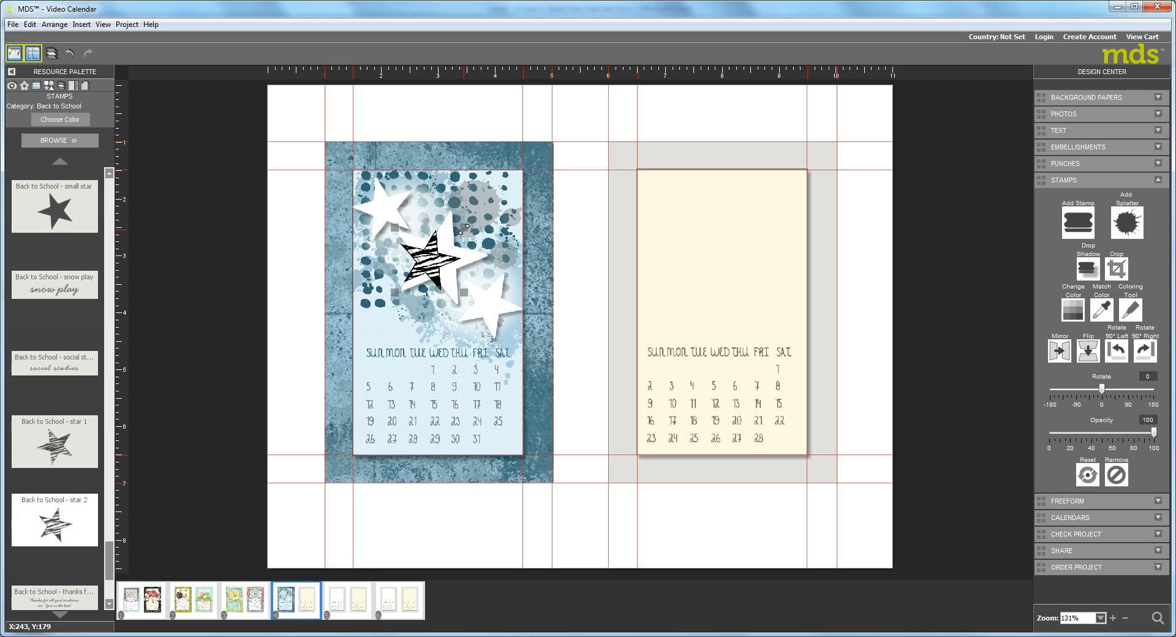
# Enlarge the zebra-striped star stamp to nearly fill the large white star, accepting the pixelation risk, and center it there.
pyautogui.moveTo(463, 229); pyautogui.dragTo(486, 214)
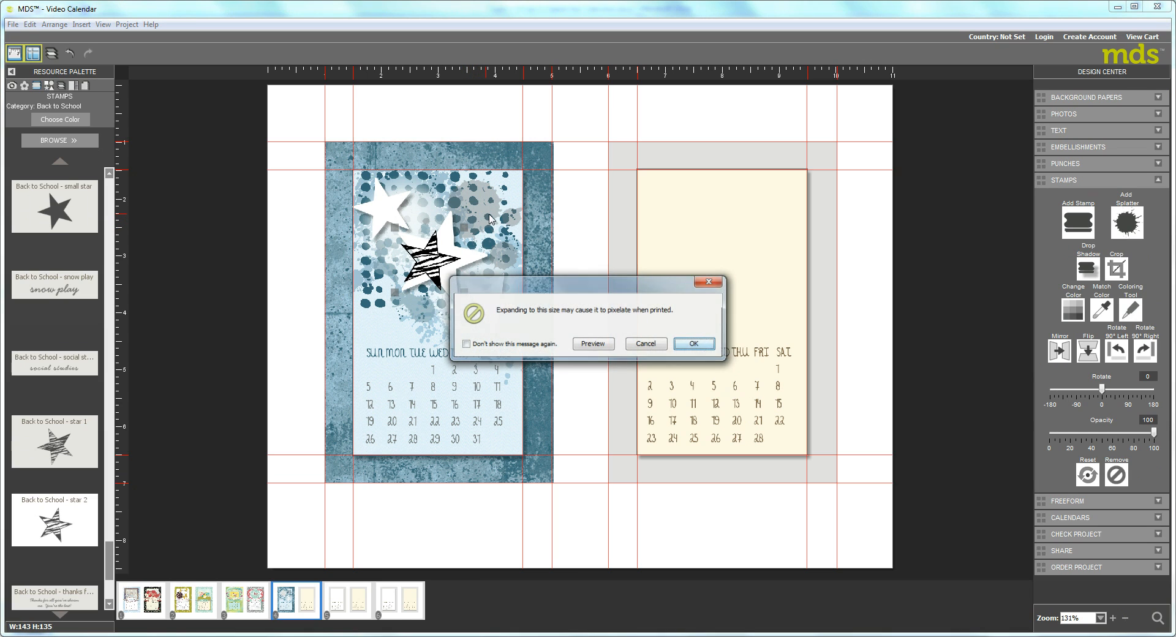
pyautogui.click(698, 345)
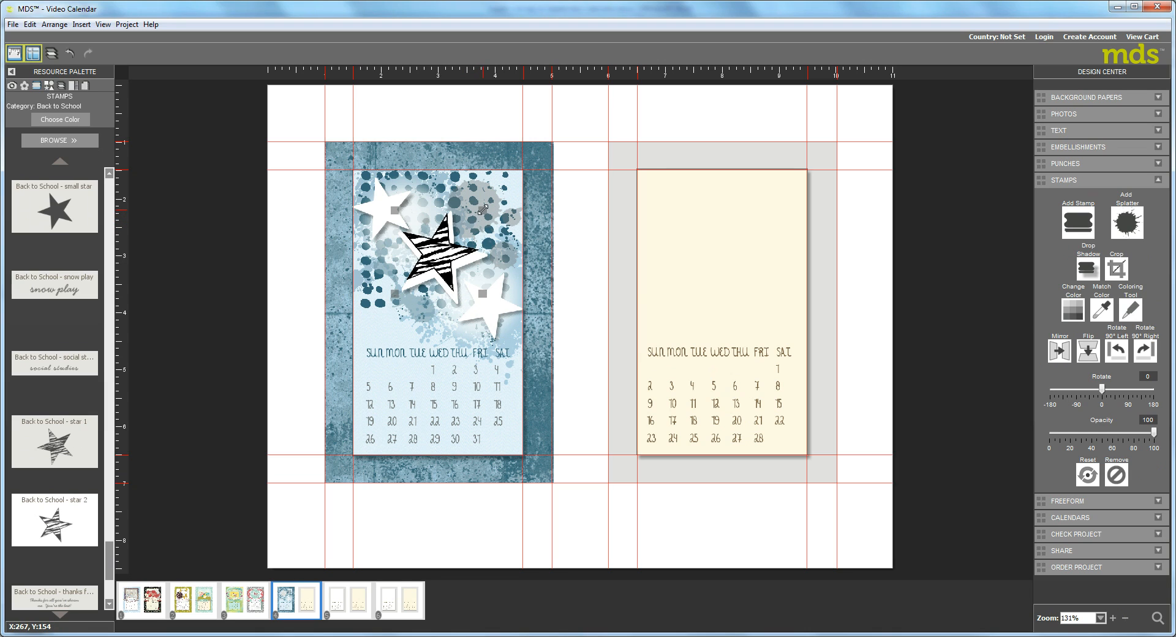
pyautogui.moveTo(483, 209); pyautogui.dragTo(500, 193)
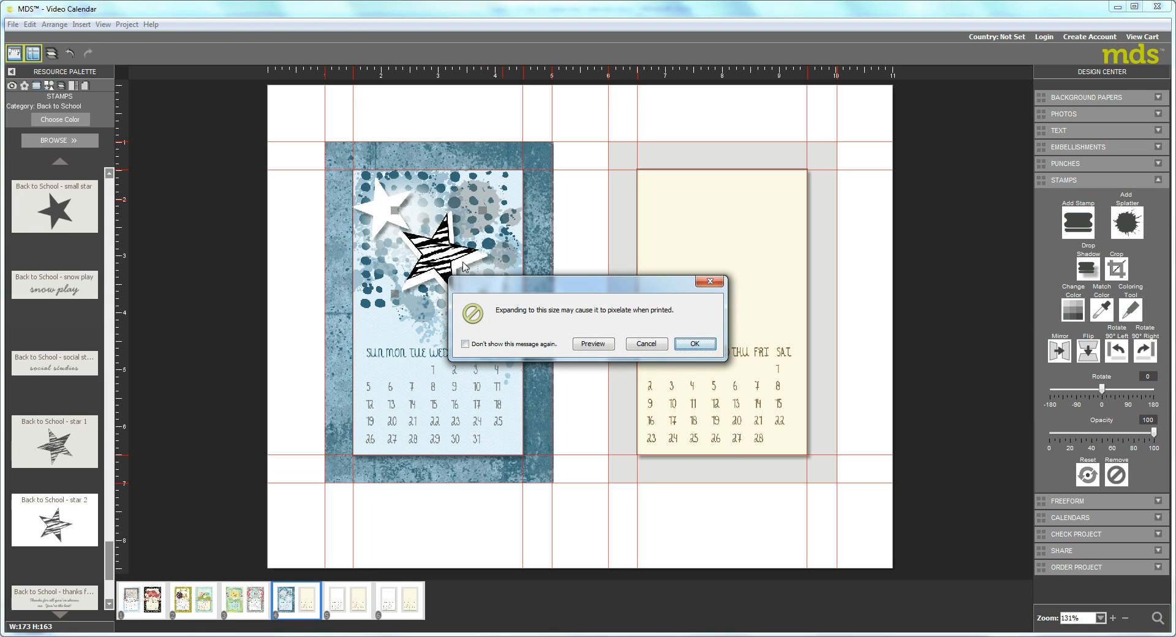
pyautogui.click(686, 344)
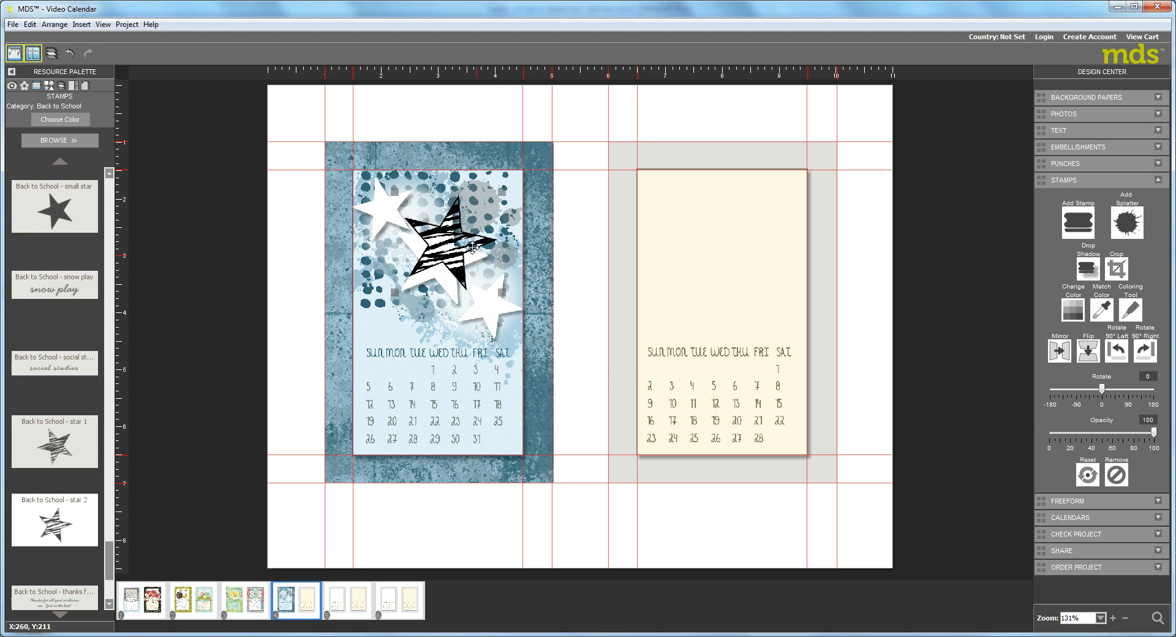
pyautogui.moveTo(450, 246); pyautogui.dragTo(443, 260)
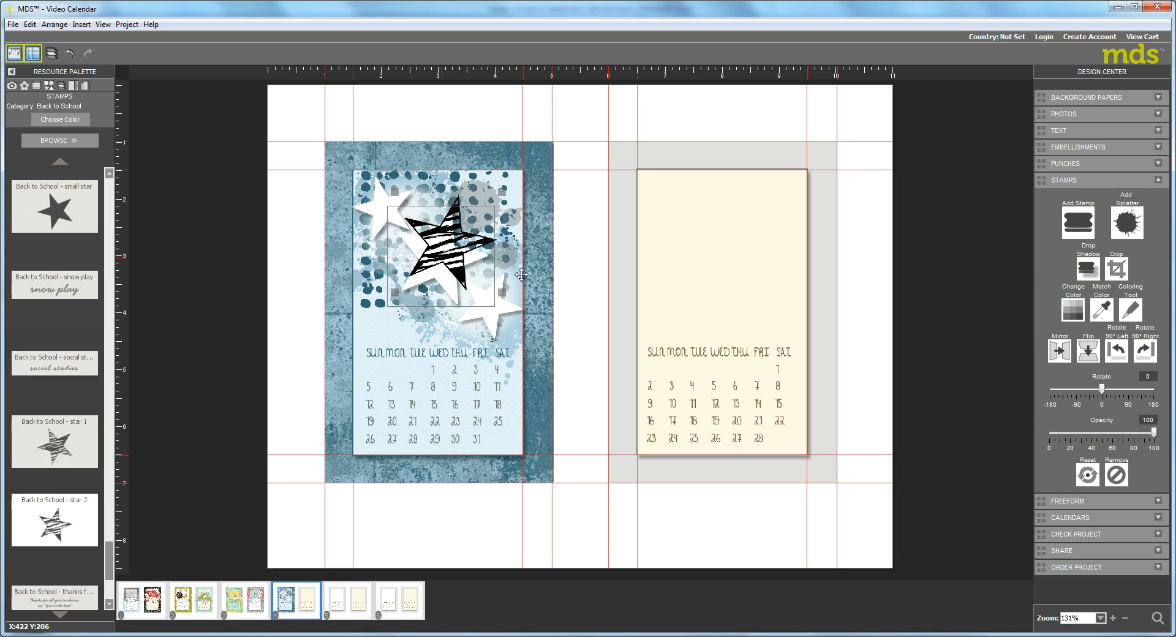
# Recolor the large star stamp Raspberry Ripple and rotate it to -3 degrees to align with the white star.
pyautogui.click(1073, 309)
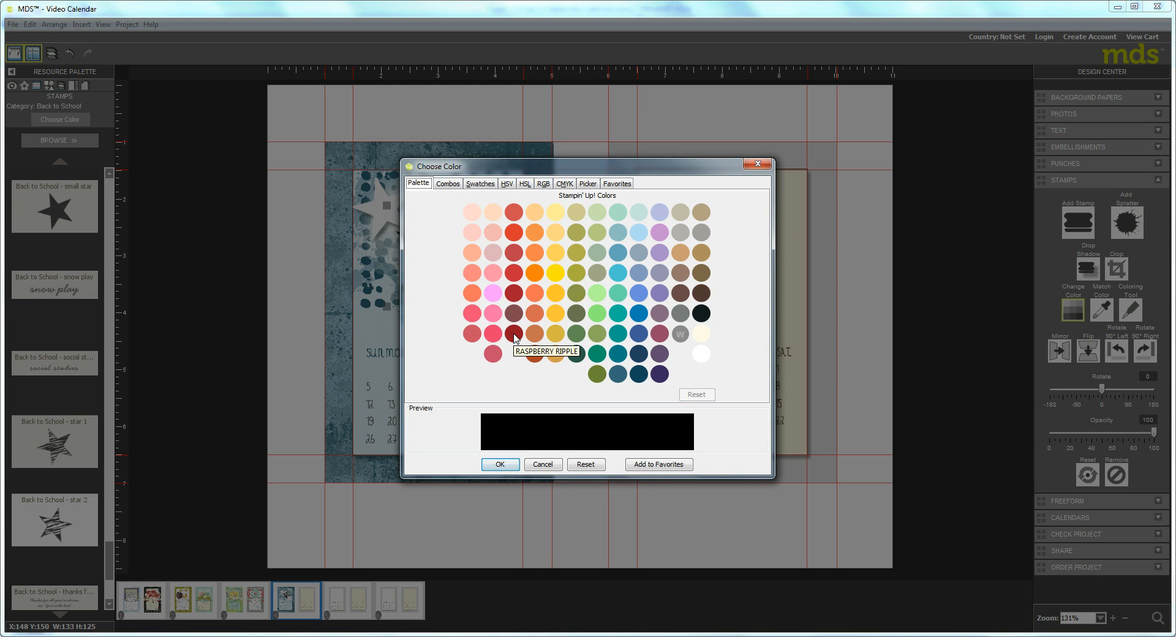
pyautogui.click(513, 335)
pyautogui.click(502, 462)
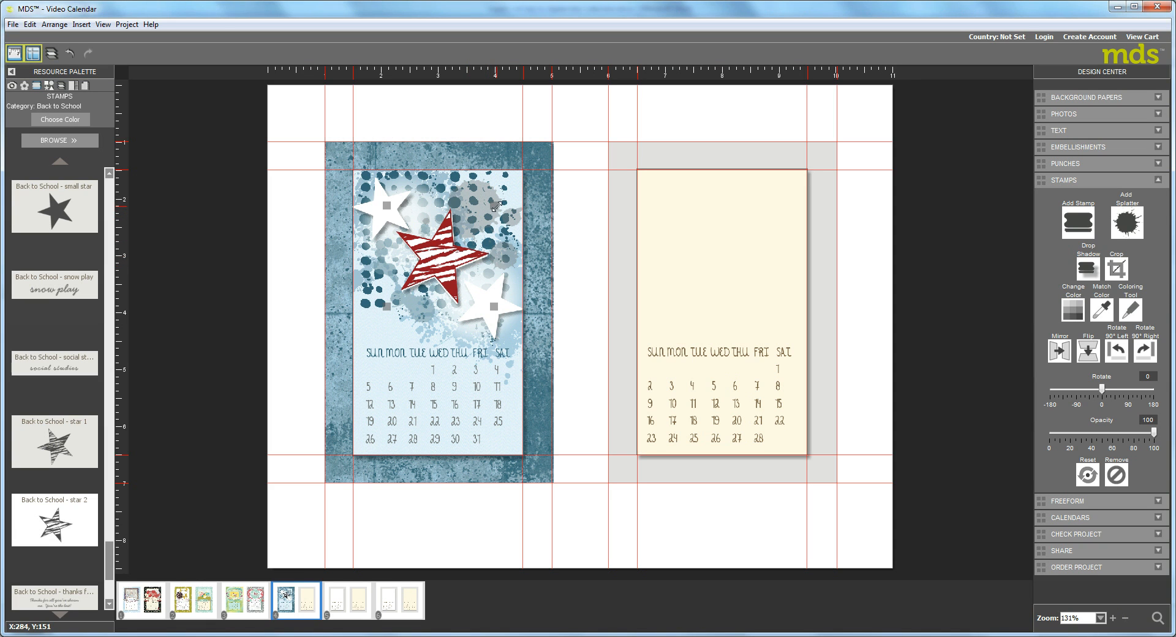
pyautogui.moveTo(496, 209); pyautogui.dragTo(499, 231)
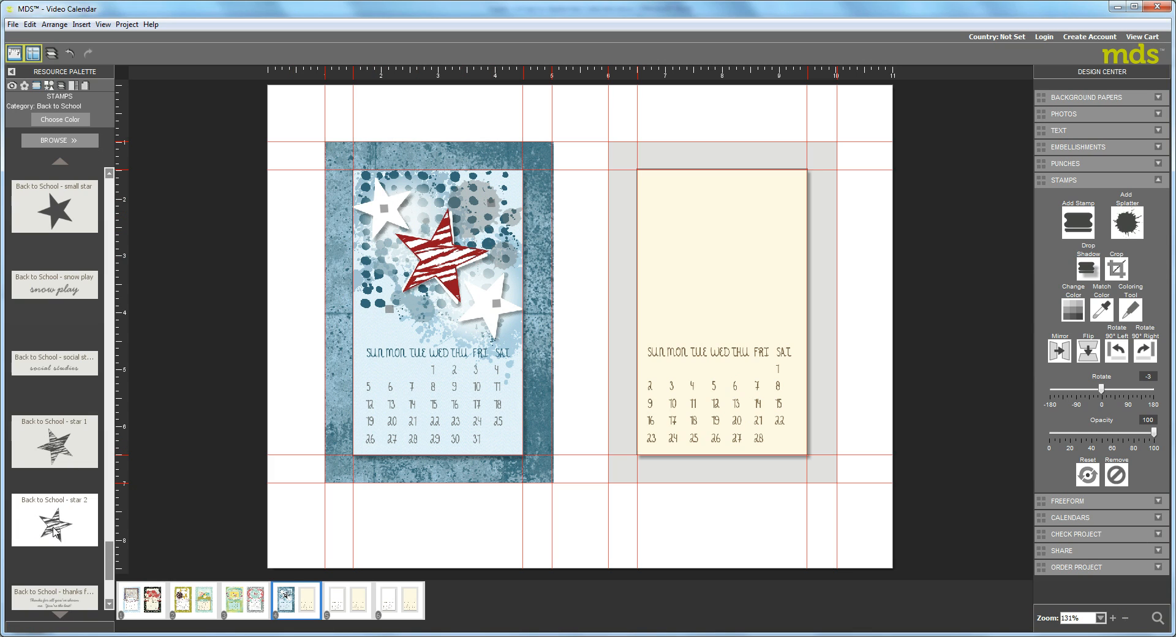
# Place the Back to School - star 1 stamp over the upper-left white star and recolor it dark teal blue.
pyautogui.moveTo(52, 453); pyautogui.dragTo(385, 214)
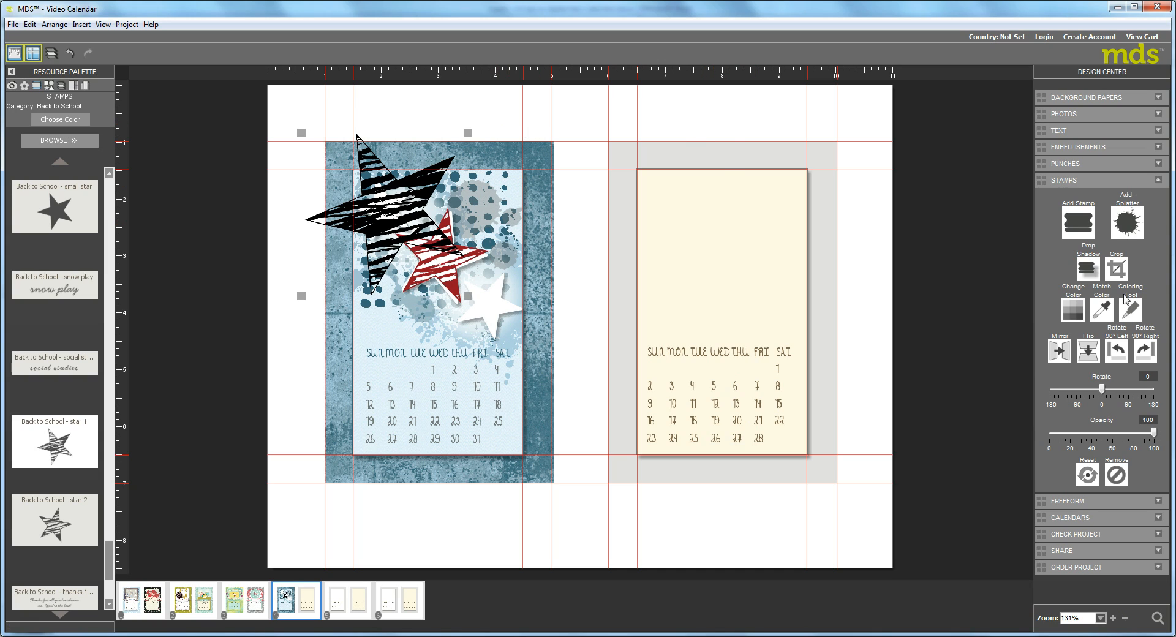
pyautogui.click(1072, 313)
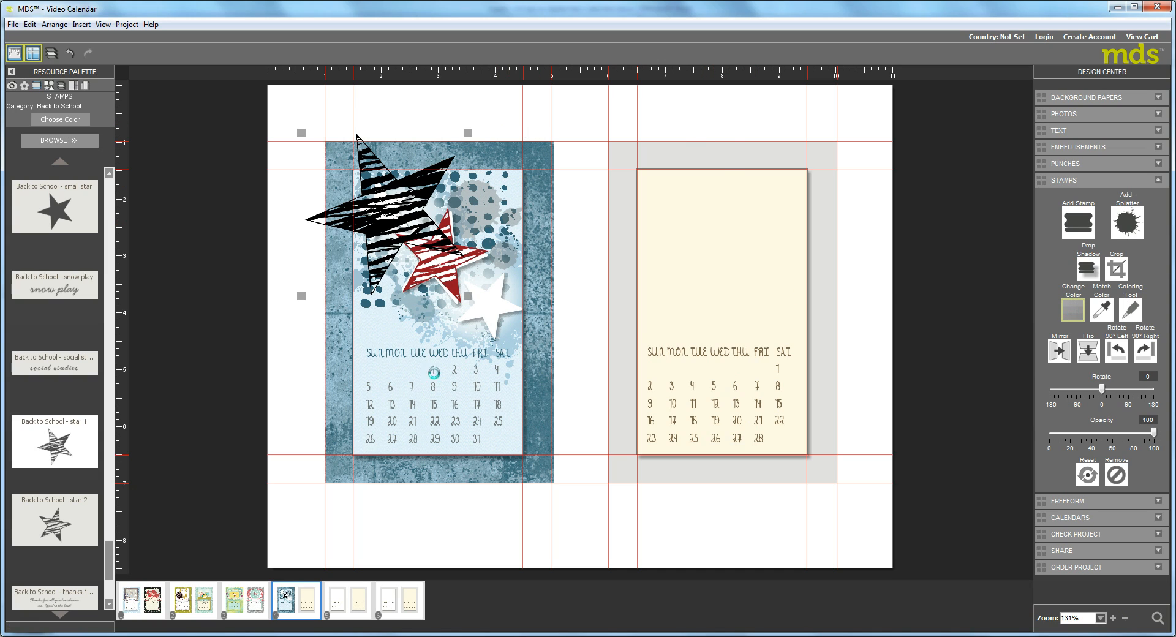
pyautogui.click(487, 305)
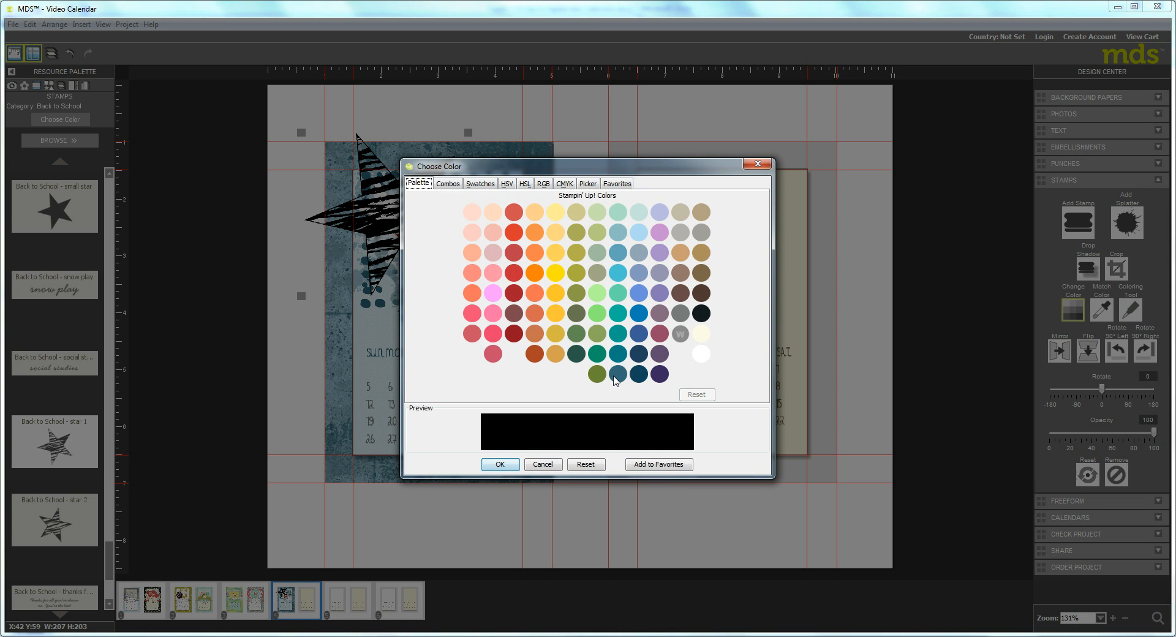
pyautogui.click(617, 375)
pyautogui.click(499, 463)
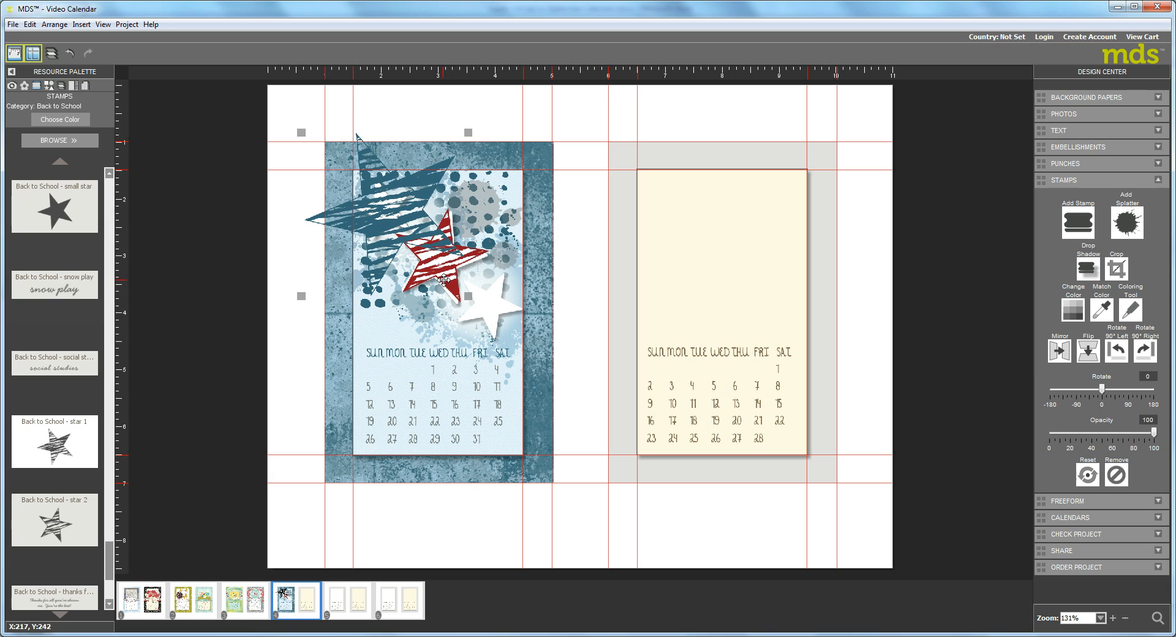
# Shrink the teal star stamp, rotate it to 20 degrees and fit it over the upper-left white star.
pyautogui.moveTo(466, 132); pyautogui.dragTo(363, 243)
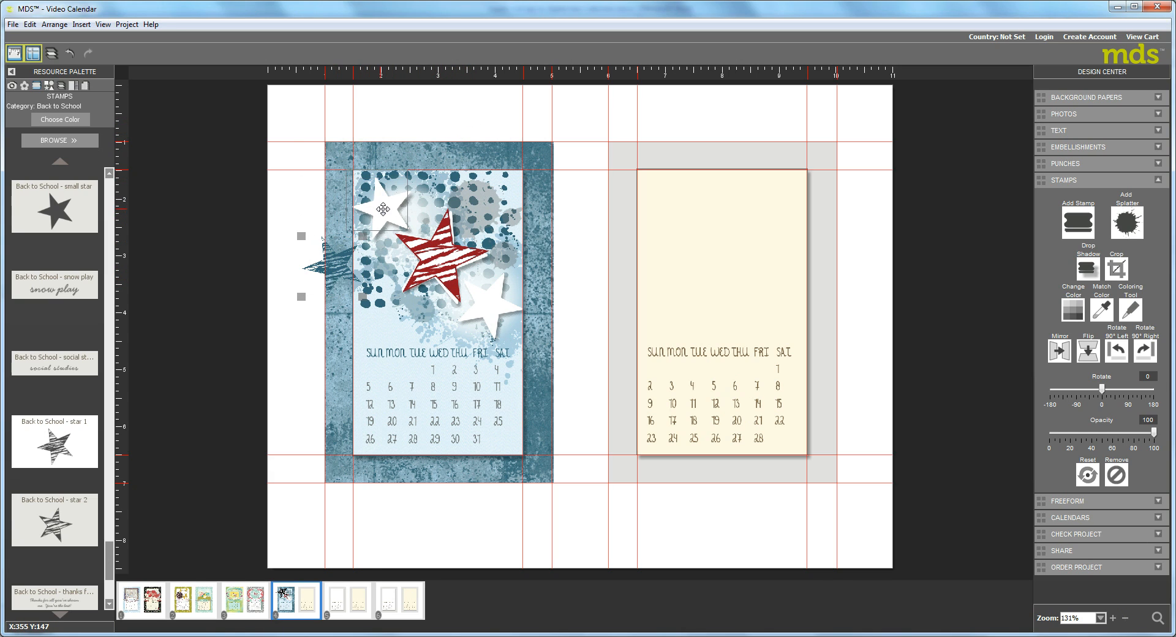
pyautogui.moveTo(349, 256); pyautogui.dragTo(421, 192)
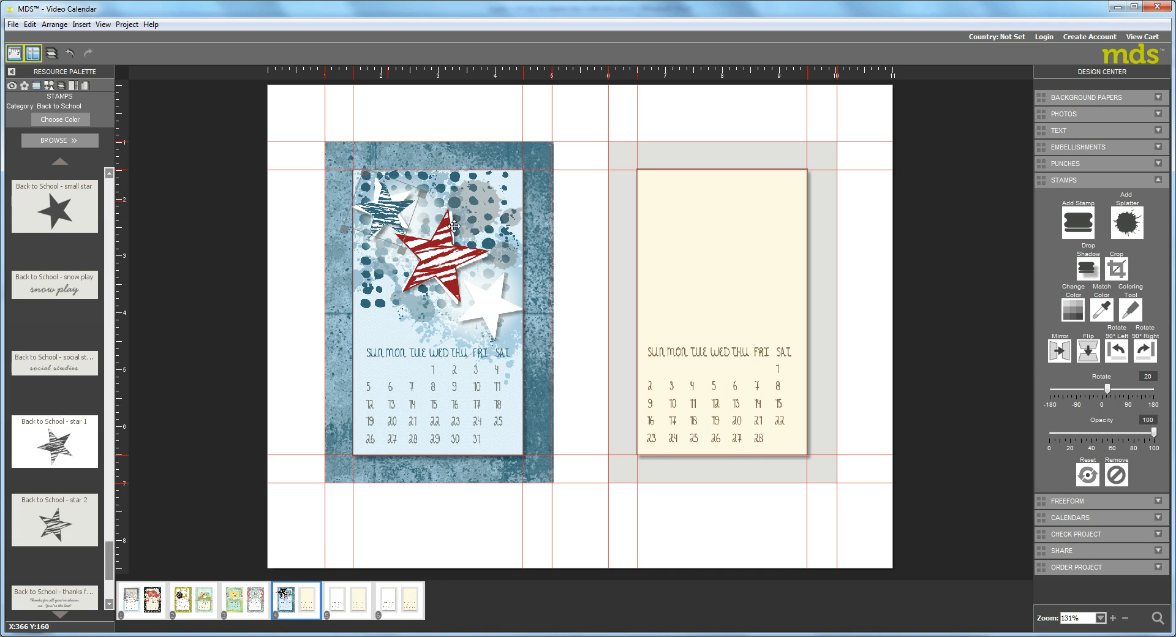
pyautogui.click(184, 440)
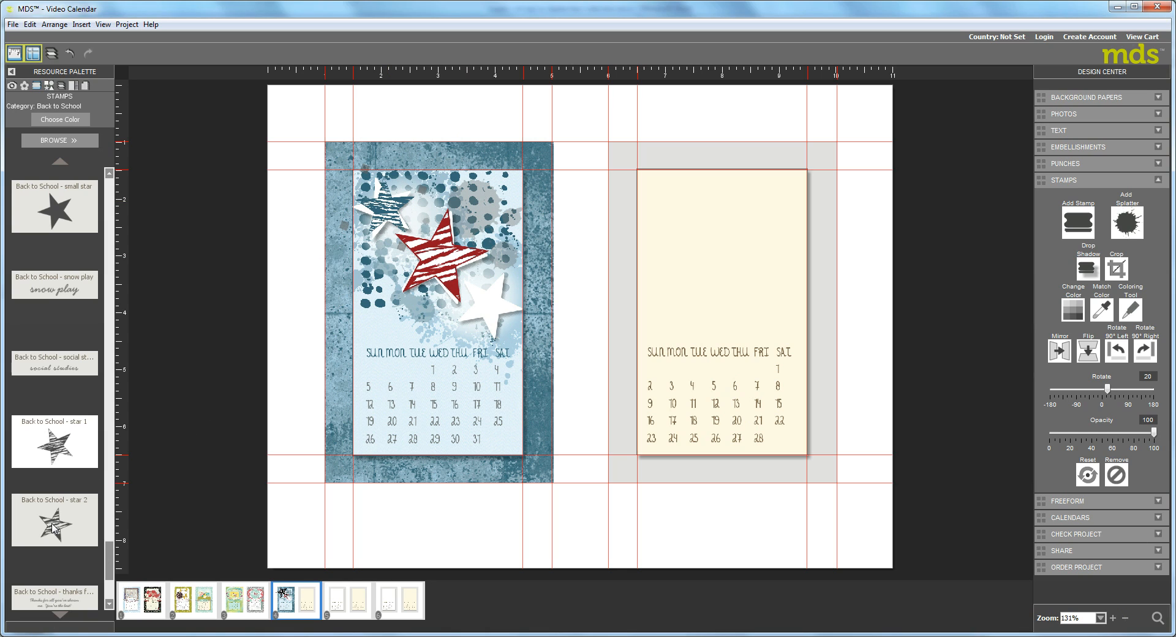
# Place the Back to School - star 2 stamp over the lower-right white star and recolor it gray.
pyautogui.moveTo(52, 527); pyautogui.dragTo(490, 300)
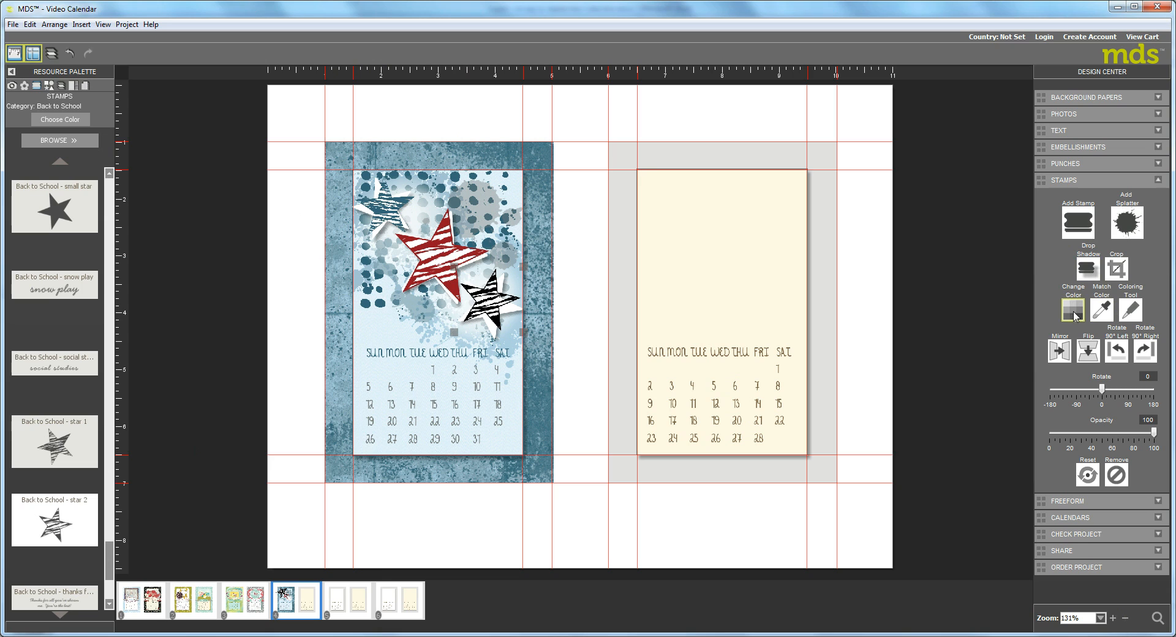
pyautogui.click(1074, 314)
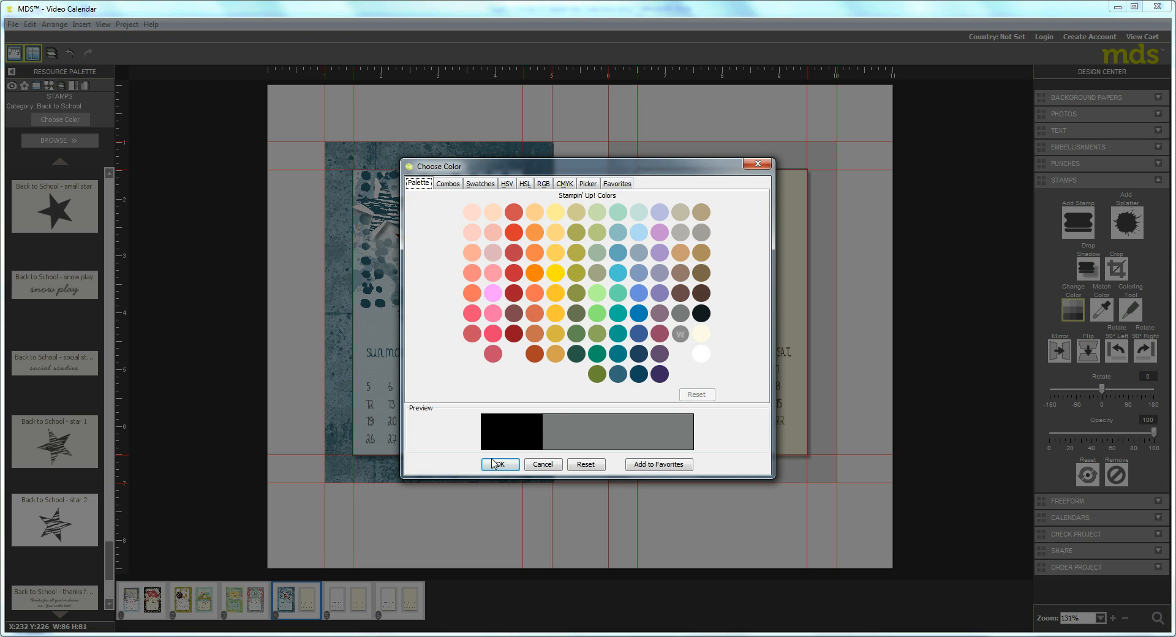
pyautogui.click(499, 464)
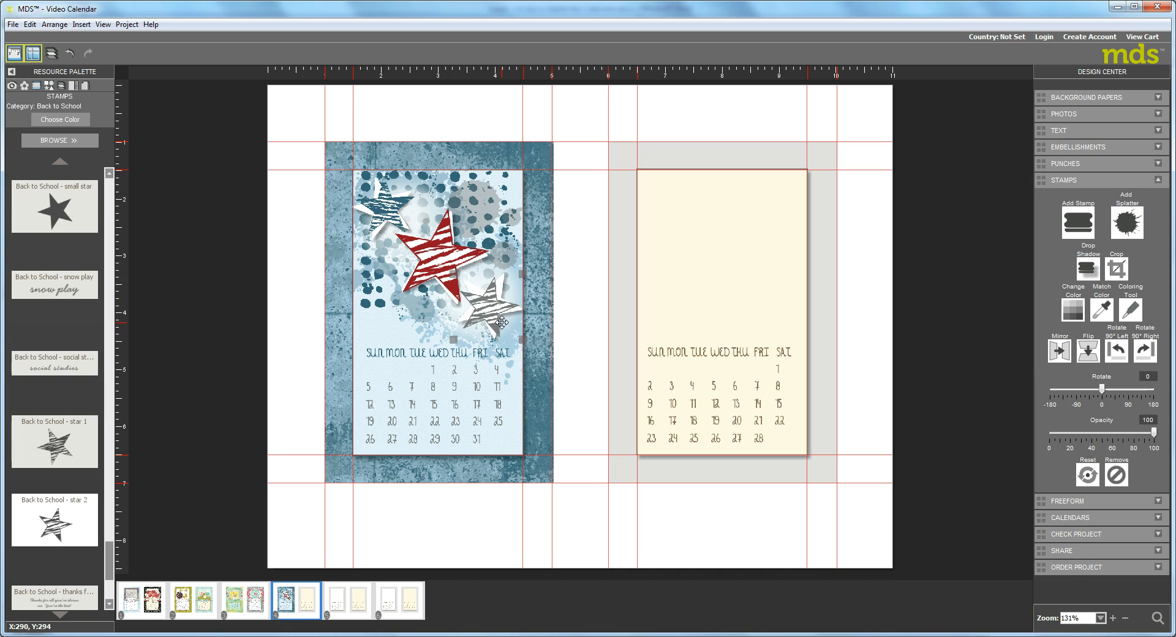
# Place the Back to School - small star stamp below the large red star and enlarge it slightly, accepting the pixelation risk.
pyautogui.moveTo(64, 215); pyautogui.dragTo(392, 314)
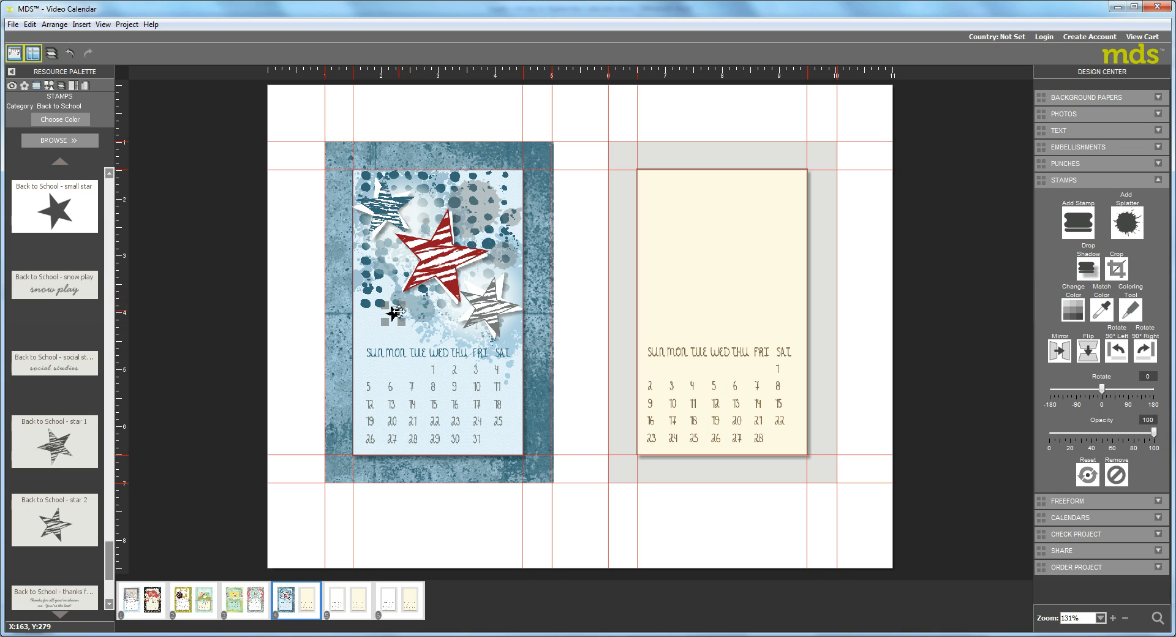
pyautogui.moveTo(402, 303); pyautogui.dragTo(407, 296)
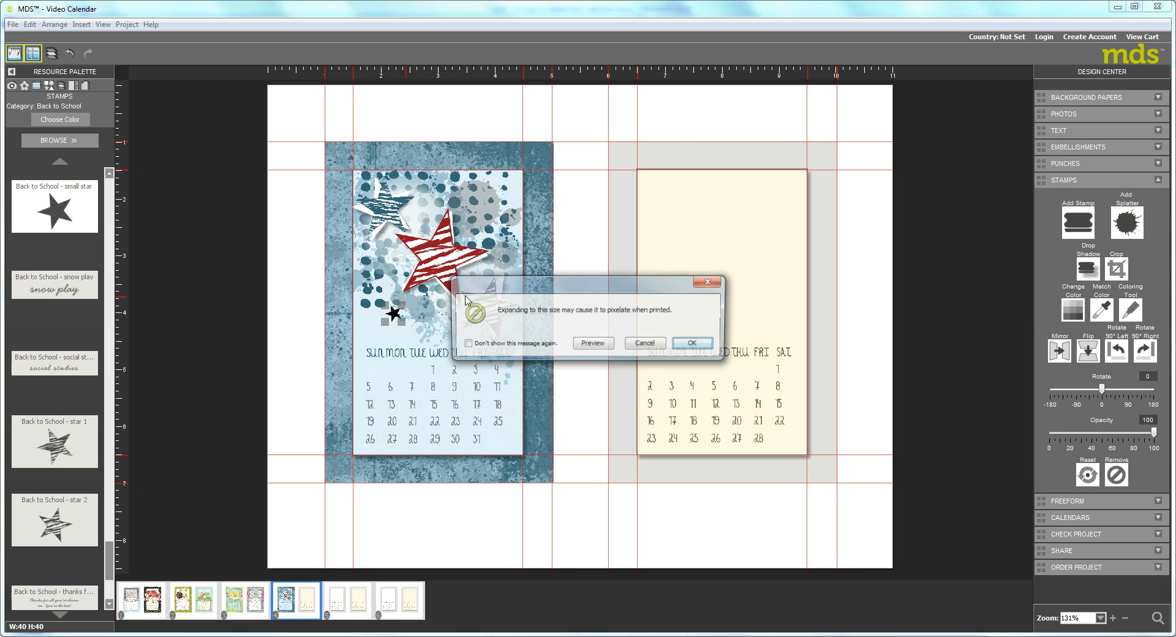
pyautogui.click(681, 341)
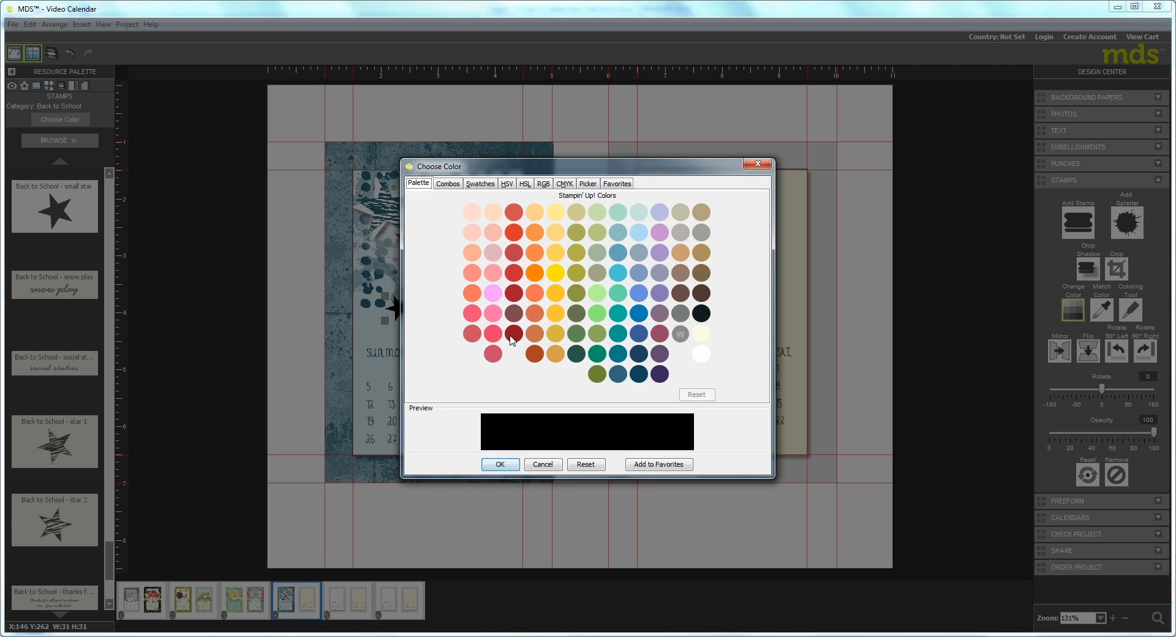
# Recolor the small star stamp dark red and give it a drop shadow with 35% opacity and blur 5.
pyautogui.click(511, 339)
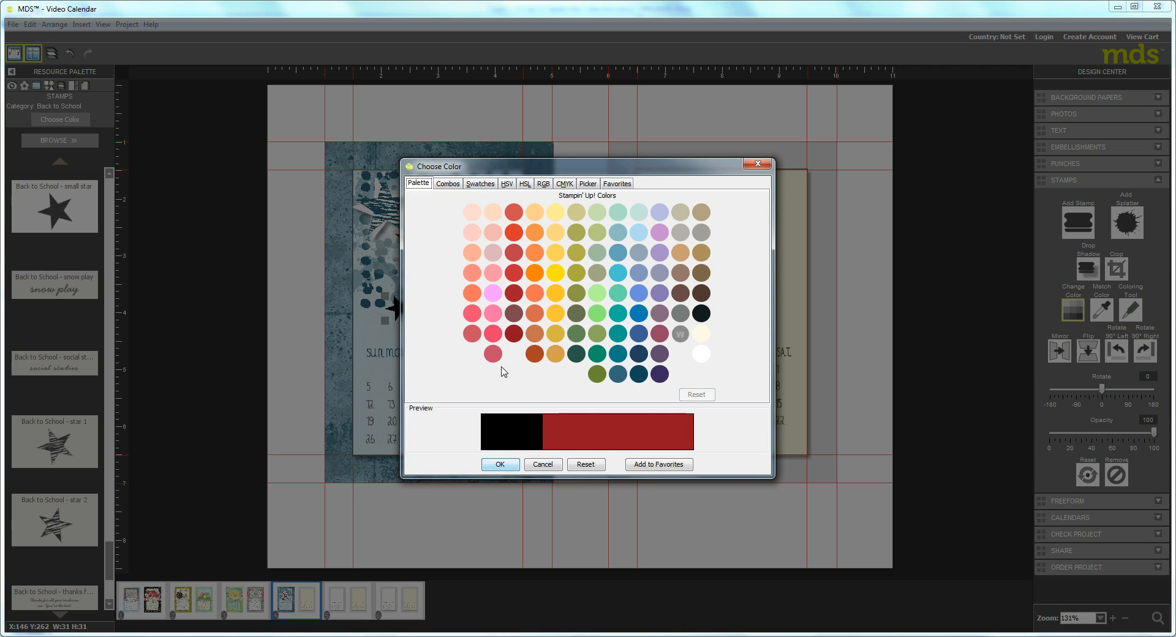
pyautogui.click(499, 464)
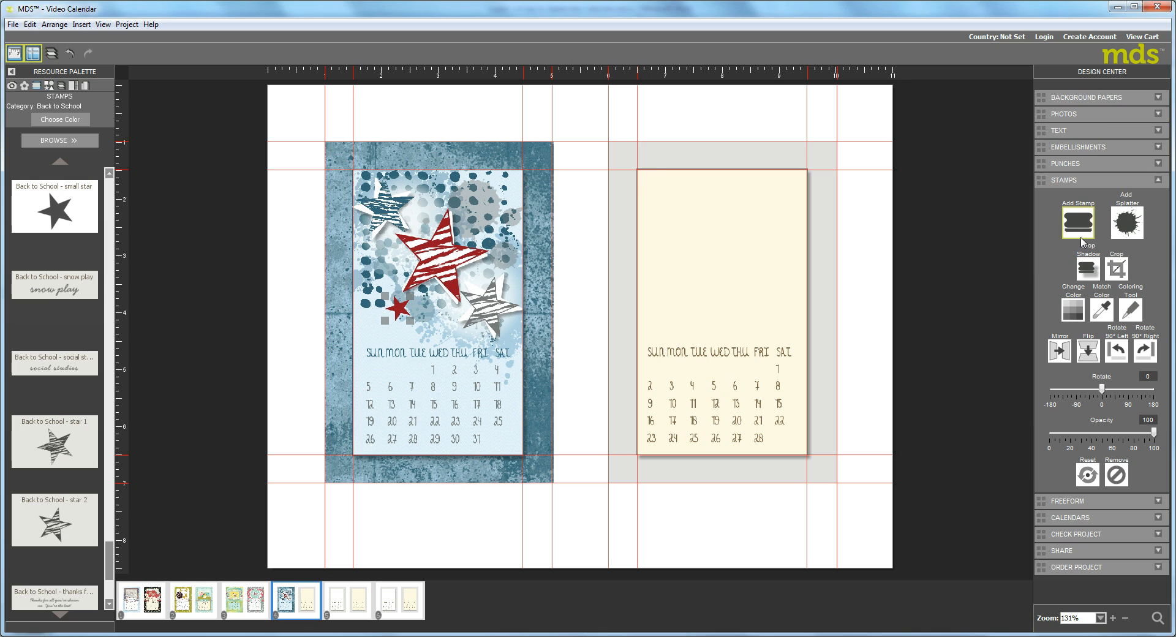
pyautogui.click(1087, 267)
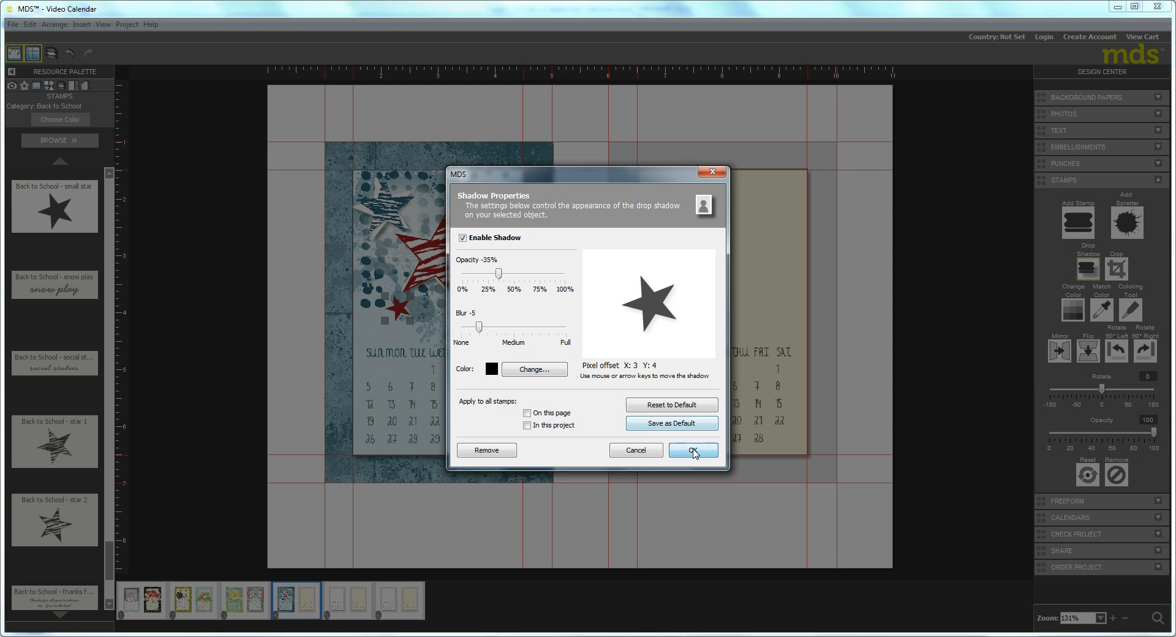
pyautogui.click(692, 449)
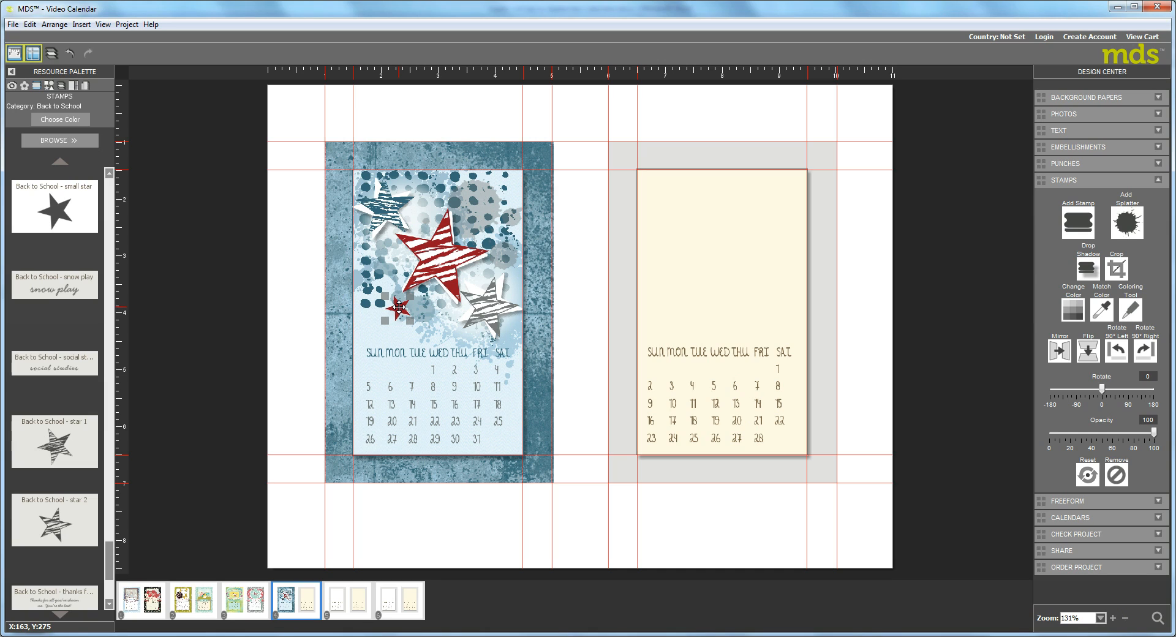
# Place copies of the small red star just above and left of it and near the page's upper-right corner; rotate the original to 20 degrees.
pyautogui.hotkey('ctrl', 'v')
pyautogui.moveTo(407, 313); pyautogui.dragTo(381, 288)
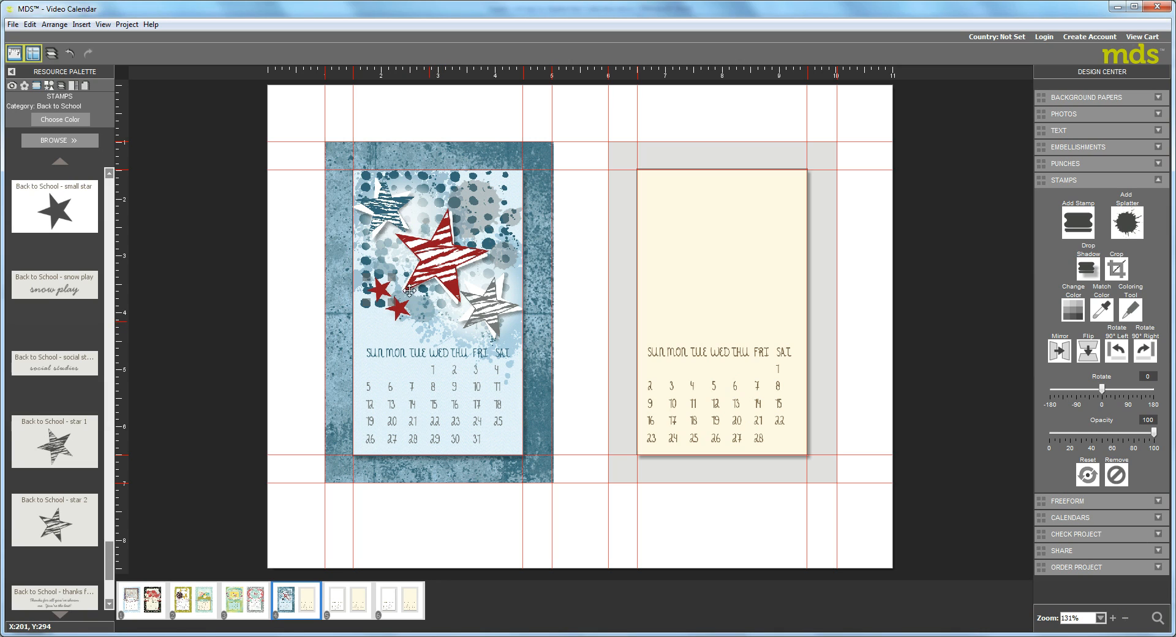
pyautogui.hotkey('ctrl', 'v')
pyautogui.moveTo(484, 209); pyautogui.dragTo(484, 209)
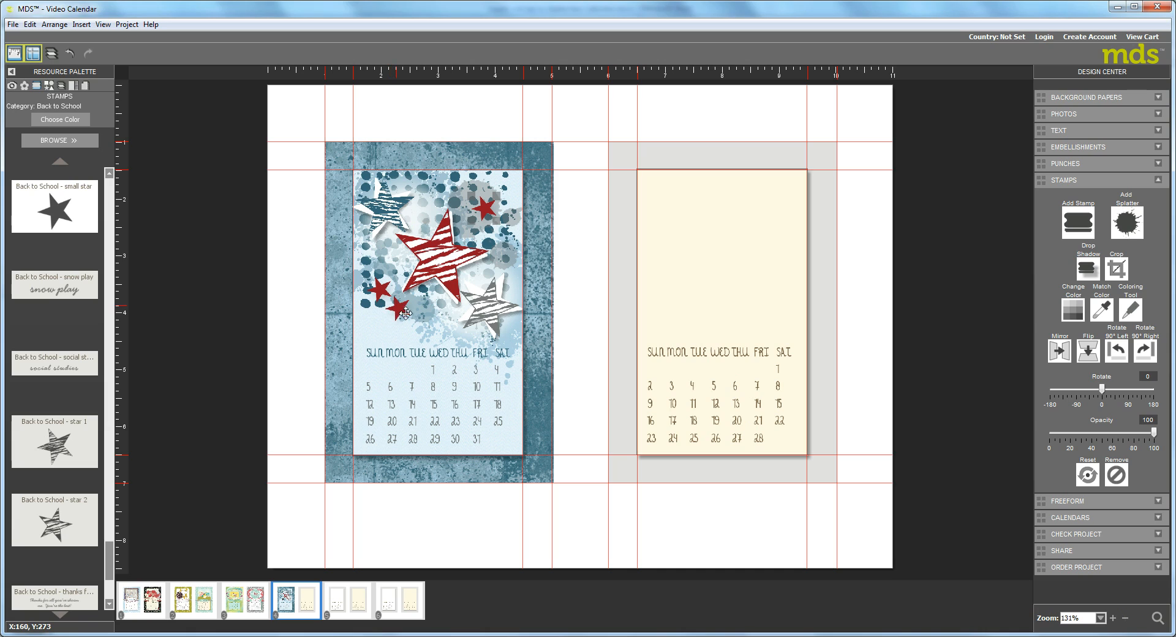
pyautogui.moveTo(412, 323); pyautogui.dragTo(397, 313)
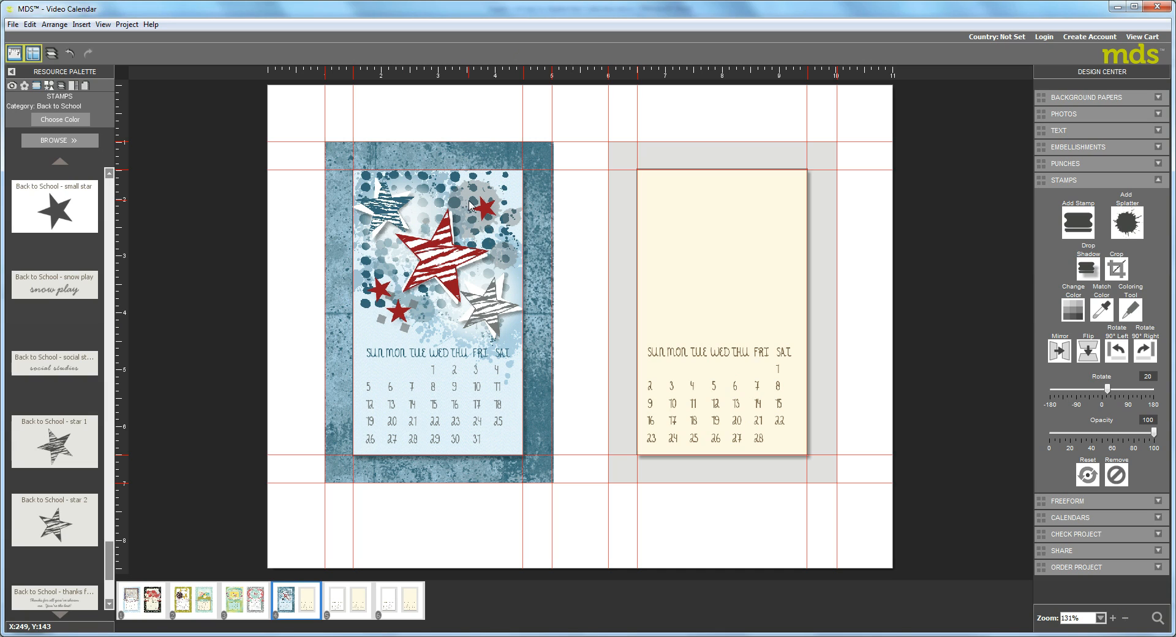
# Paste another small red star, move it onto the gray striped star and enlarge it, accepting the pixelation risk.
pyautogui.click(407, 315)
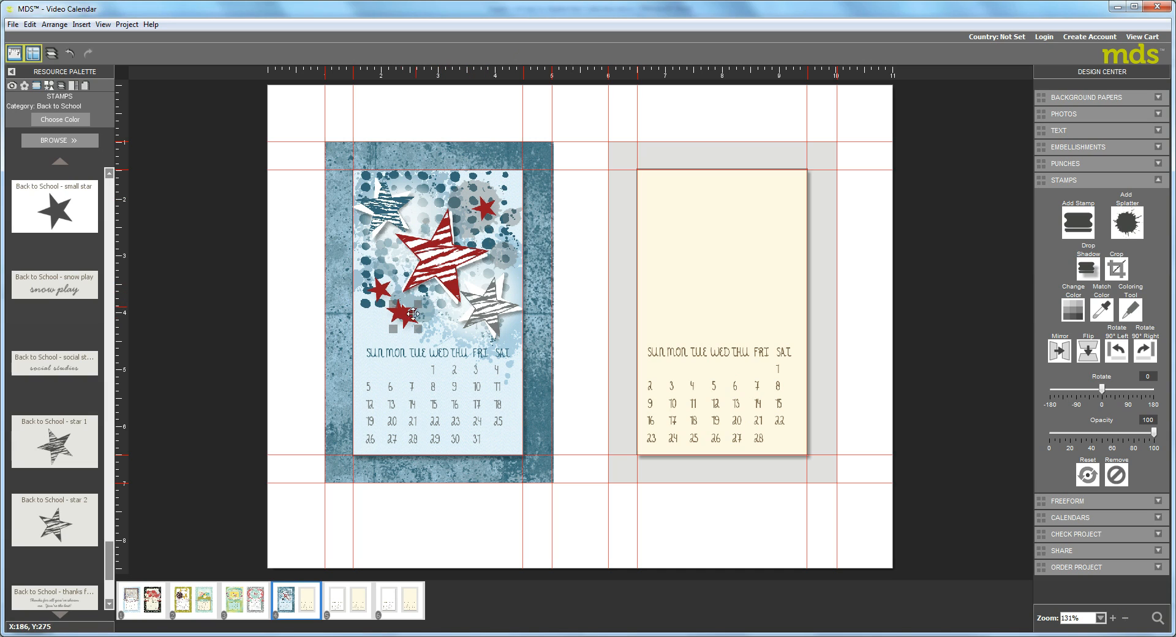
pyautogui.moveTo(408, 315); pyautogui.dragTo(508, 301)
pyautogui.click(707, 344)
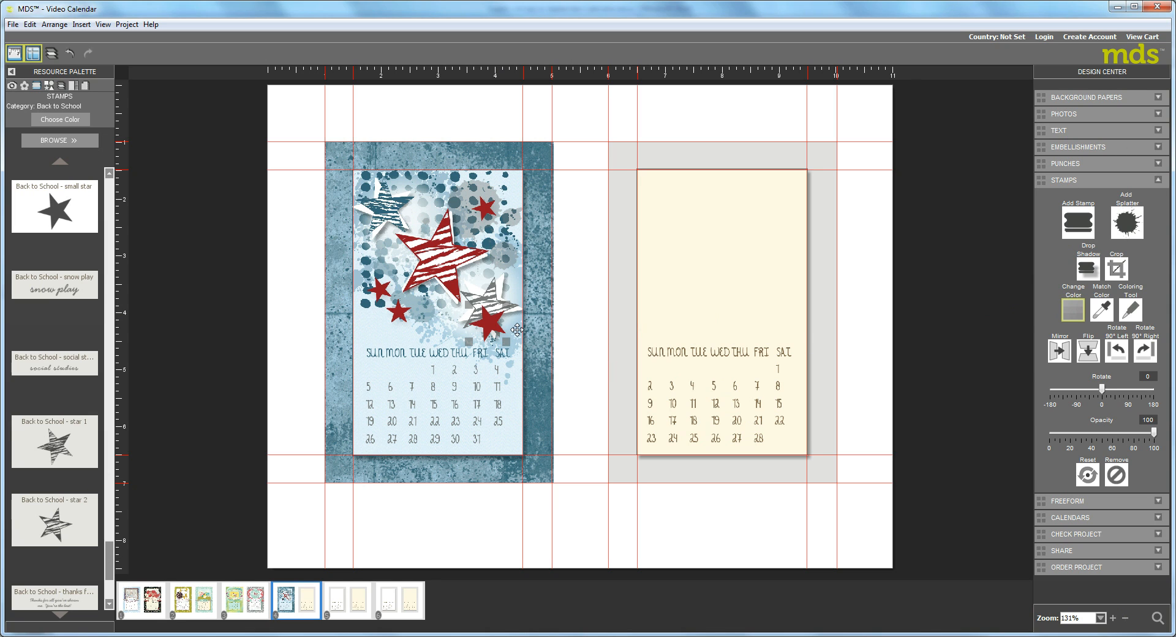
# Recolor the enlarged small star dark teal blue and move it over the left point of the gray striped star.
pyautogui.doubleClick(517, 330)
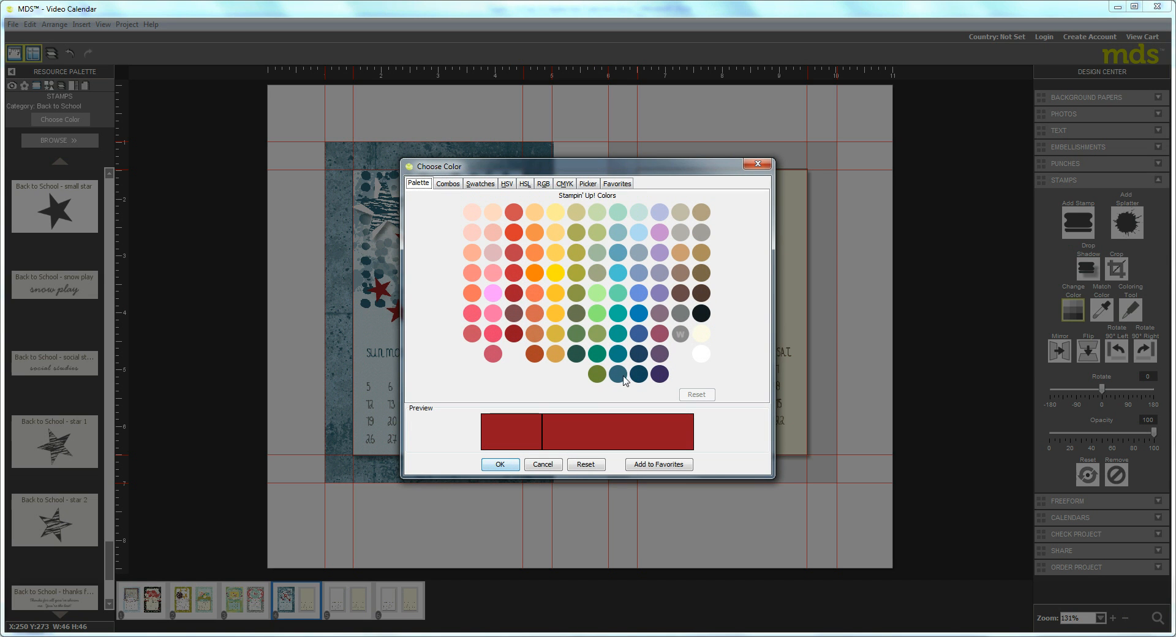
pyautogui.click(617, 374)
pyautogui.click(499, 464)
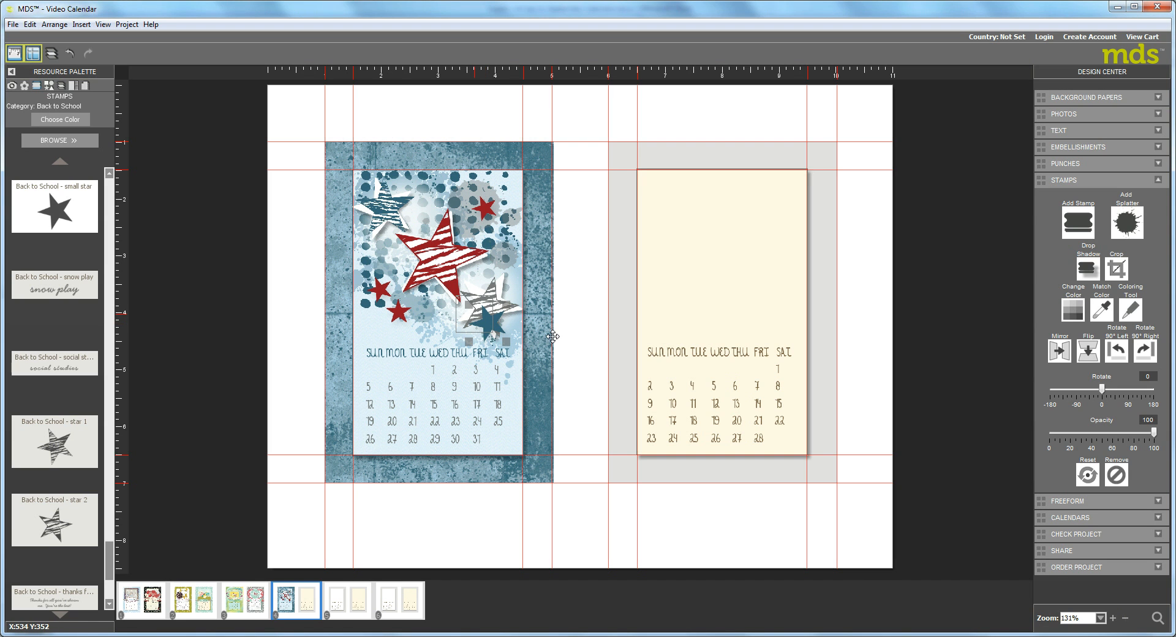
pyautogui.moveTo(552, 336); pyautogui.dragTo(528, 342)
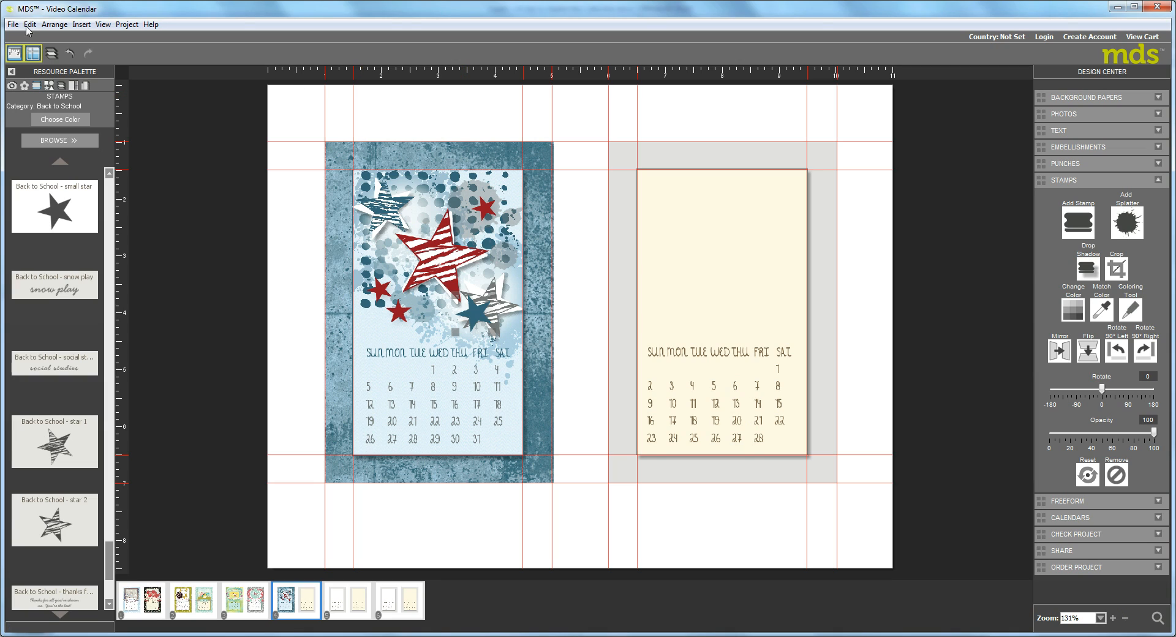
# Load the Extreme Elements stamp category and find its stars stamp.
pyautogui.click(54, 141)
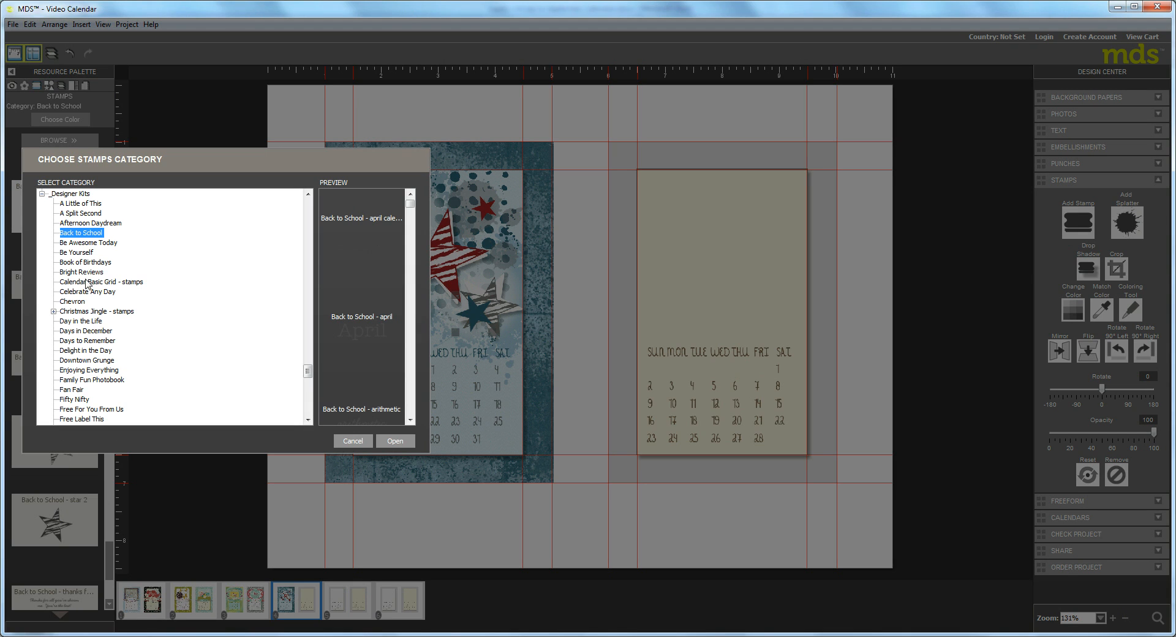
pyautogui.moveTo(310, 210); pyautogui.dragTo(309, 207)
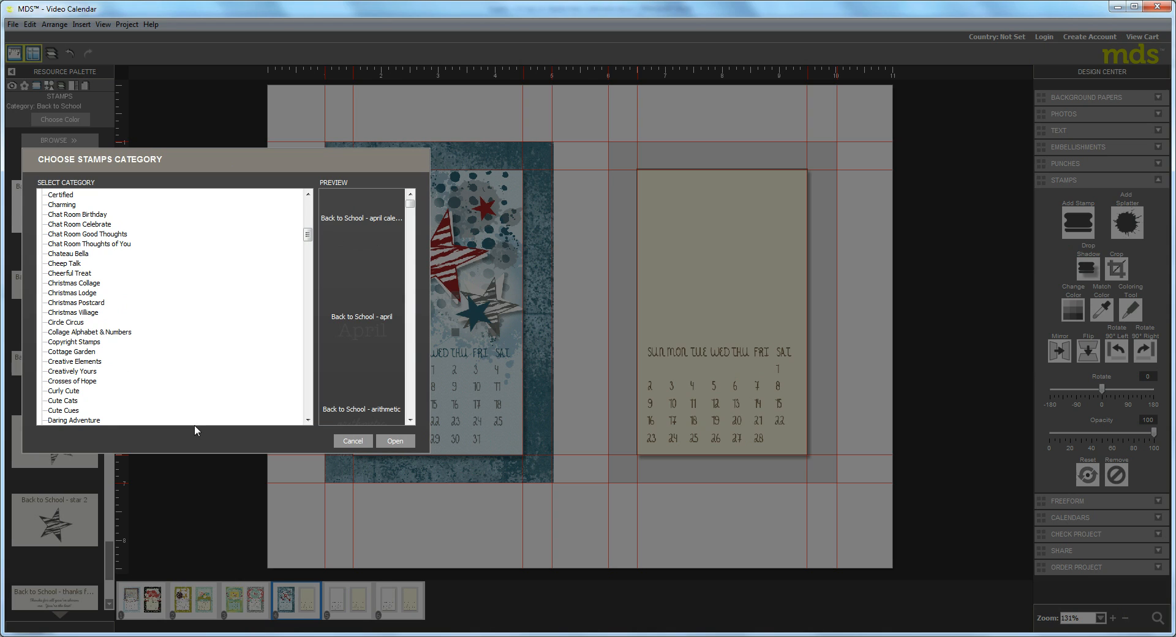
pyautogui.click(311, 414)
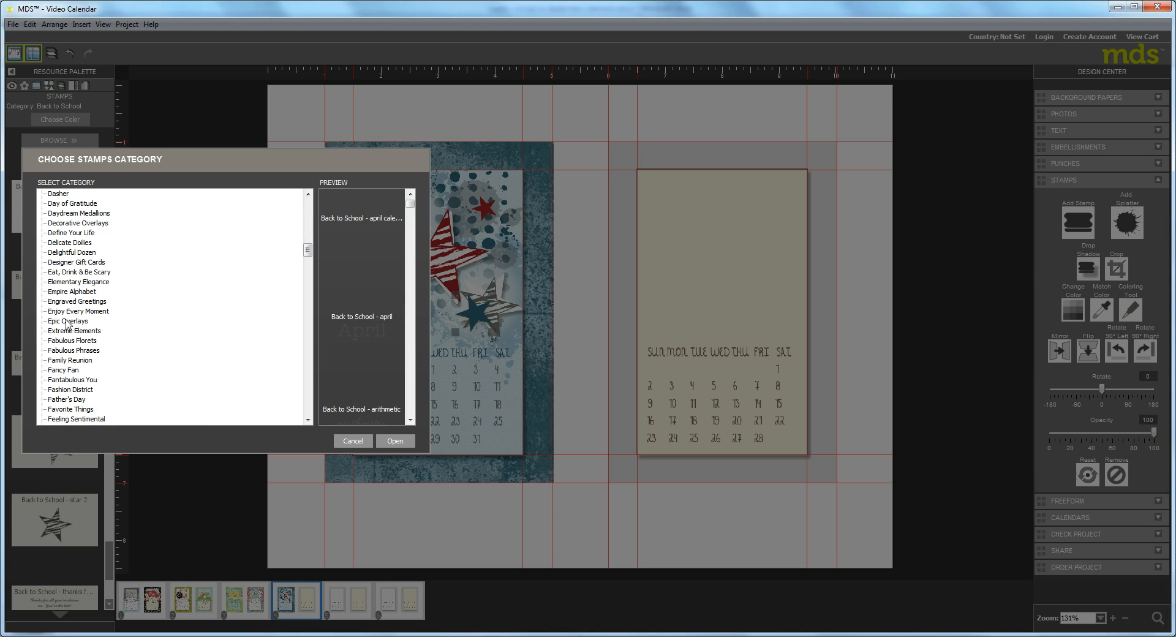
pyautogui.click(68, 331)
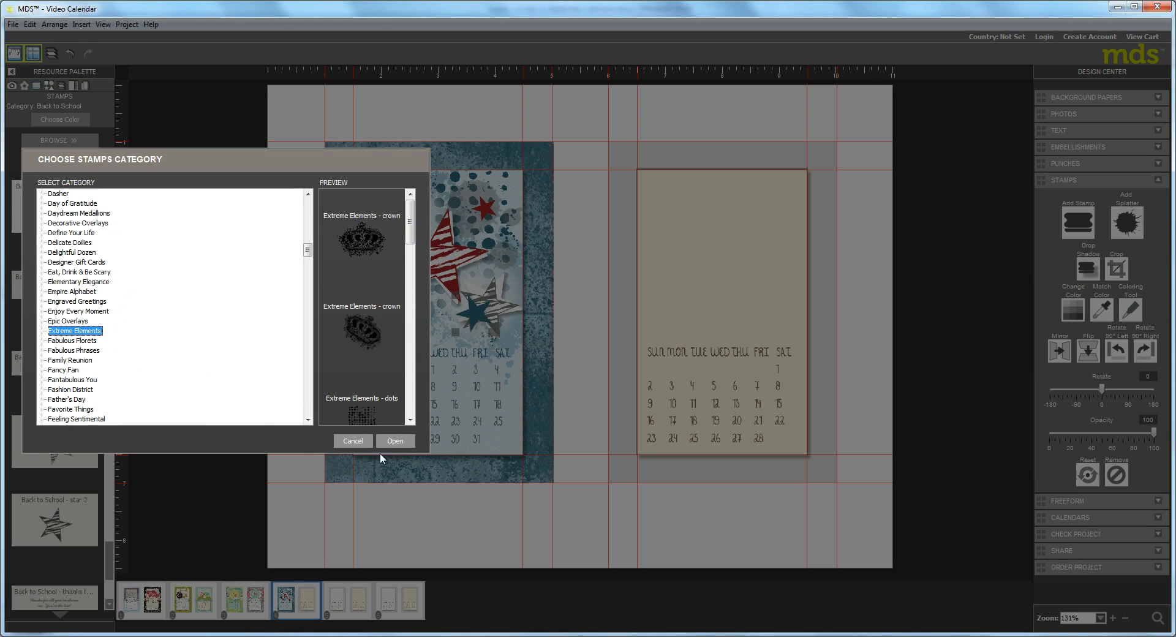
pyautogui.click(393, 441)
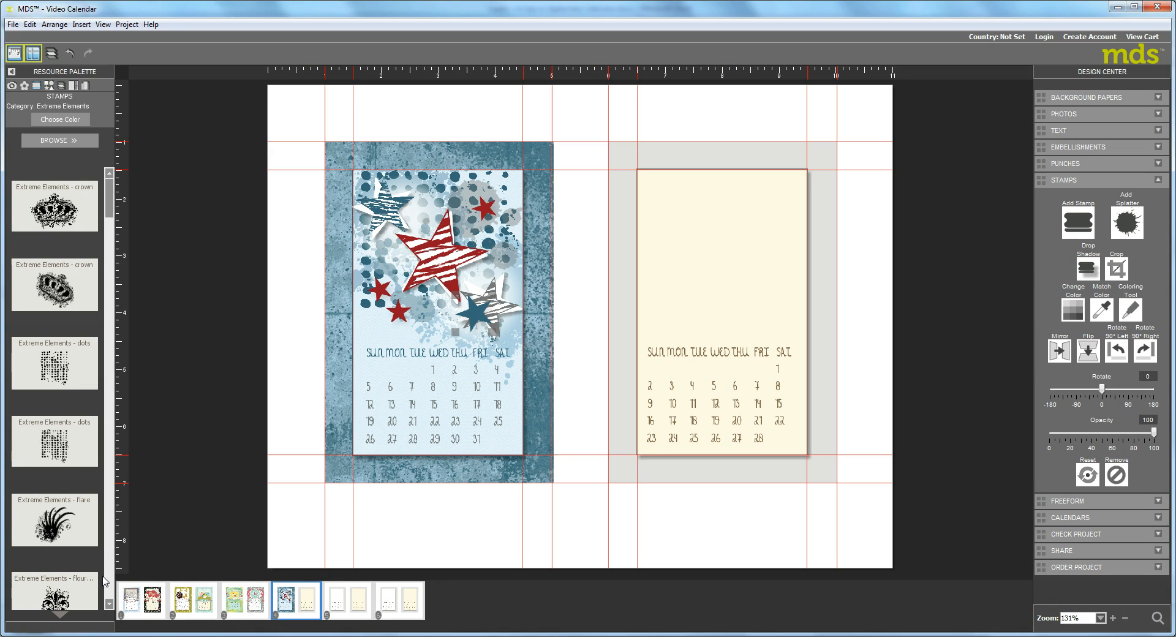
pyautogui.click(109, 593)
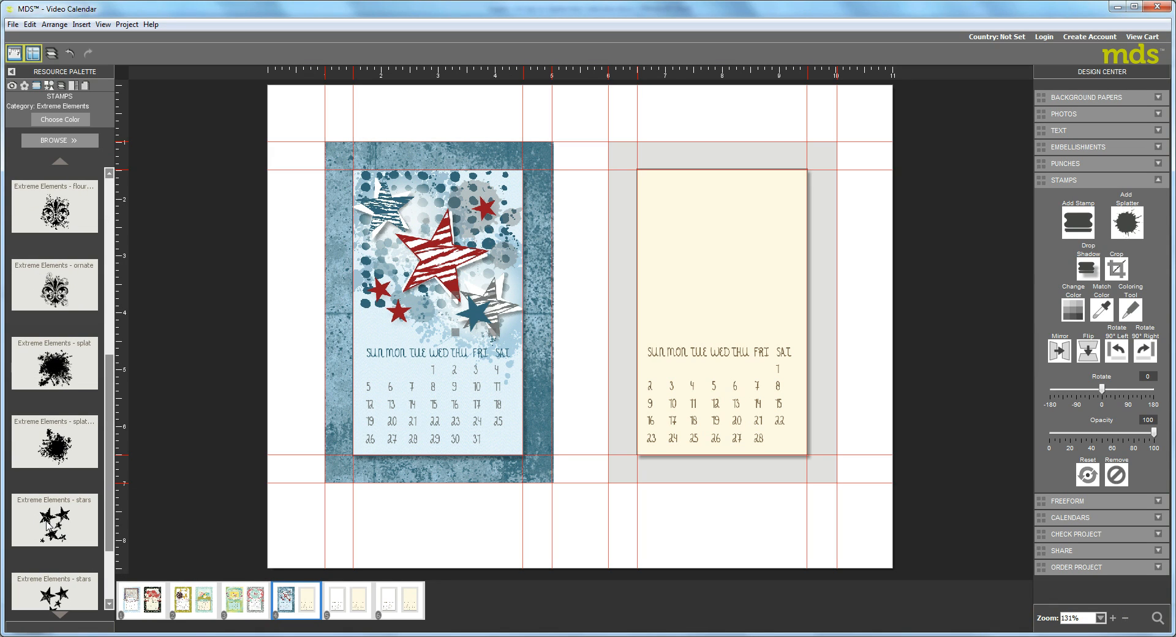
# Place the Extreme Elements - stars stamp over the two lower-left red stars and recolor it white.
pyautogui.moveTo(48, 519); pyautogui.dragTo(387, 281)
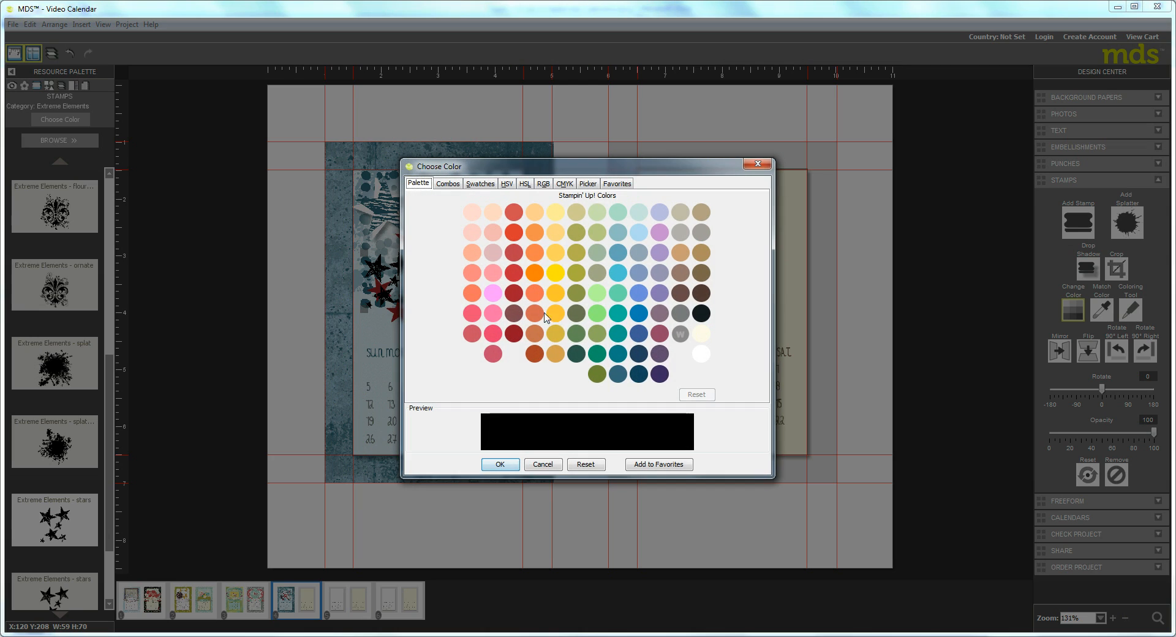
pyautogui.click(703, 356)
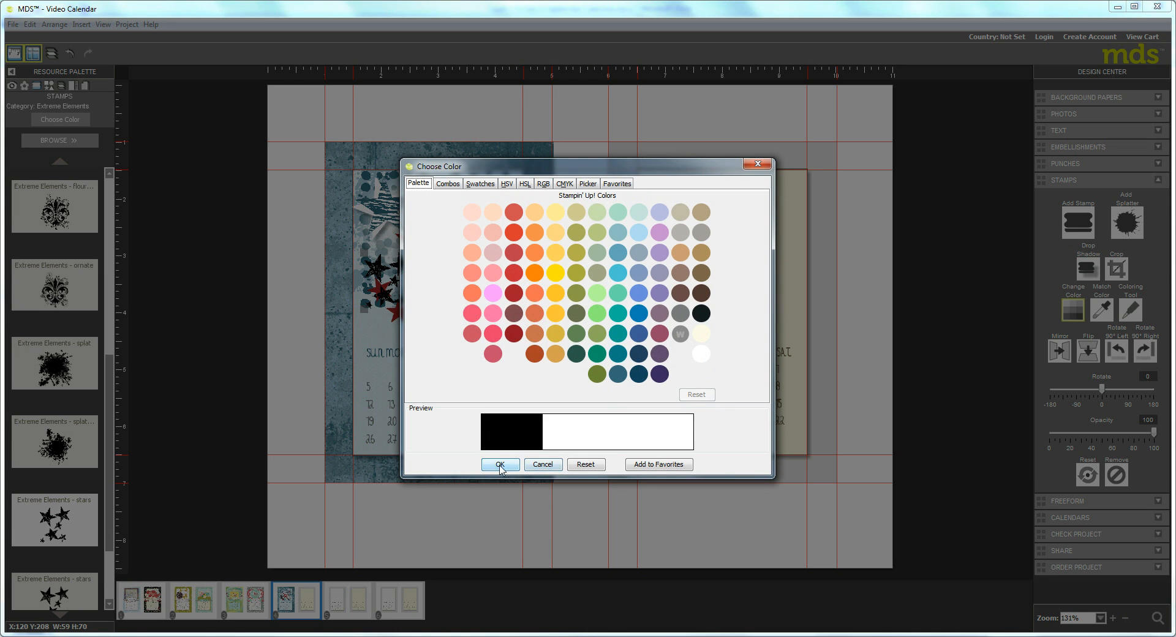
pyautogui.click(500, 464)
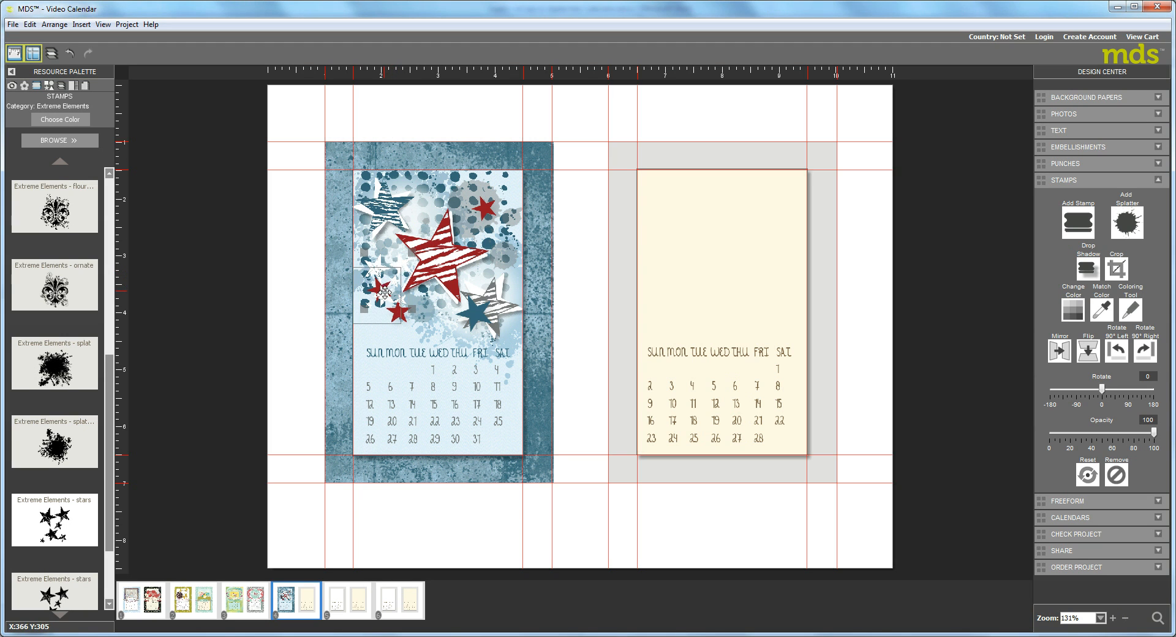
# Adjust the white star cluster's position over the lower-left red stars and place a copy over the upper-right red star.
pyautogui.moveTo(394, 296); pyautogui.dragTo(396, 296)
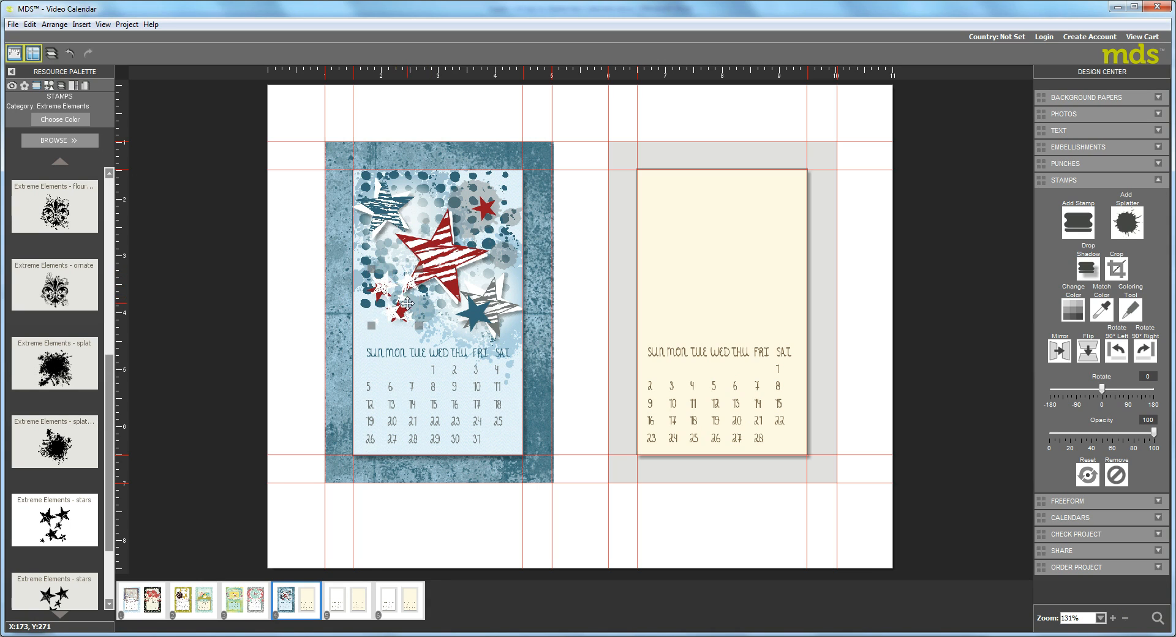
pyautogui.hotkey('ctrl', 'v')
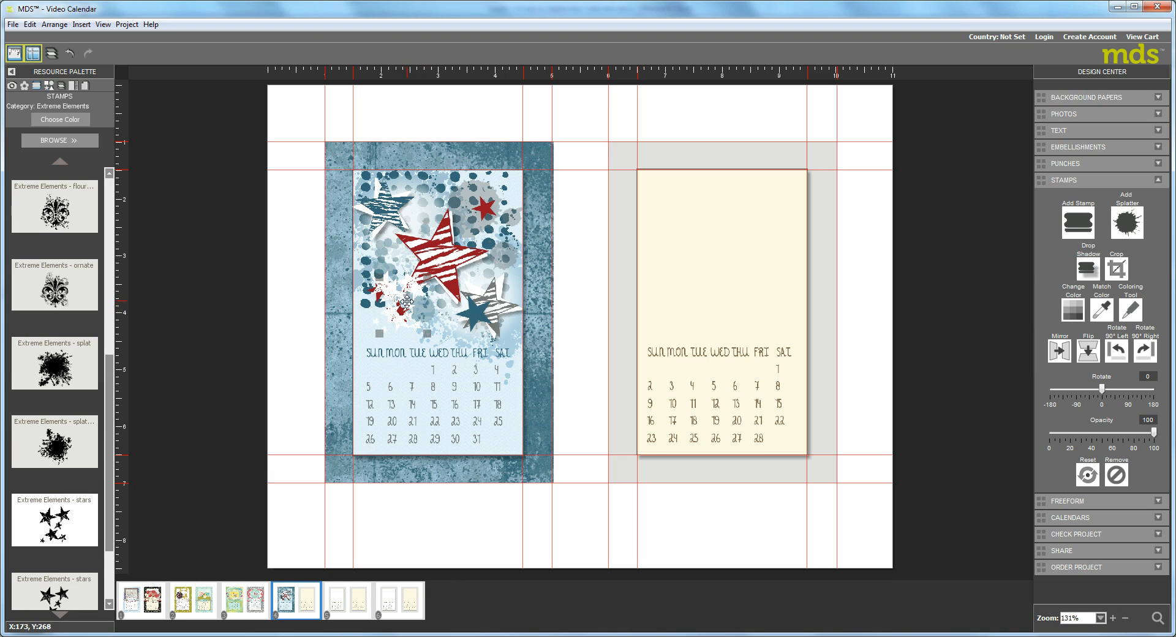
pyautogui.moveTo(404, 304); pyautogui.dragTo(491, 216)
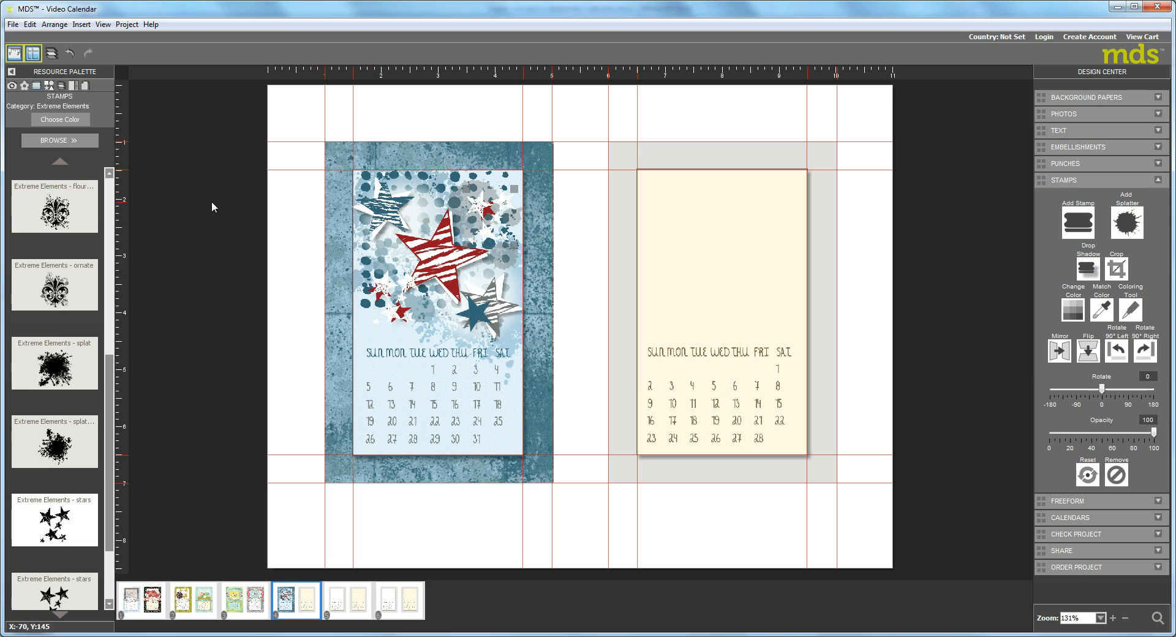
# Reorder the page layers so the lower-left white star cluster sits below the teal small star and two red small stars.
pyautogui.click(62, 87)
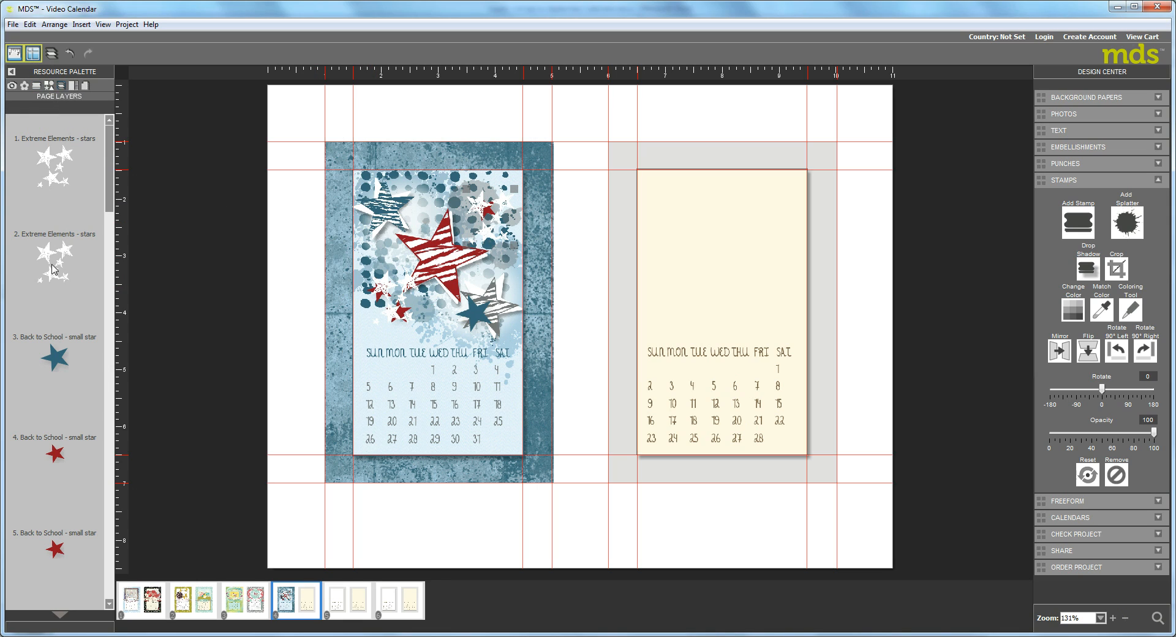
pyautogui.moveTo(51, 262); pyautogui.dragTo(74, 503)
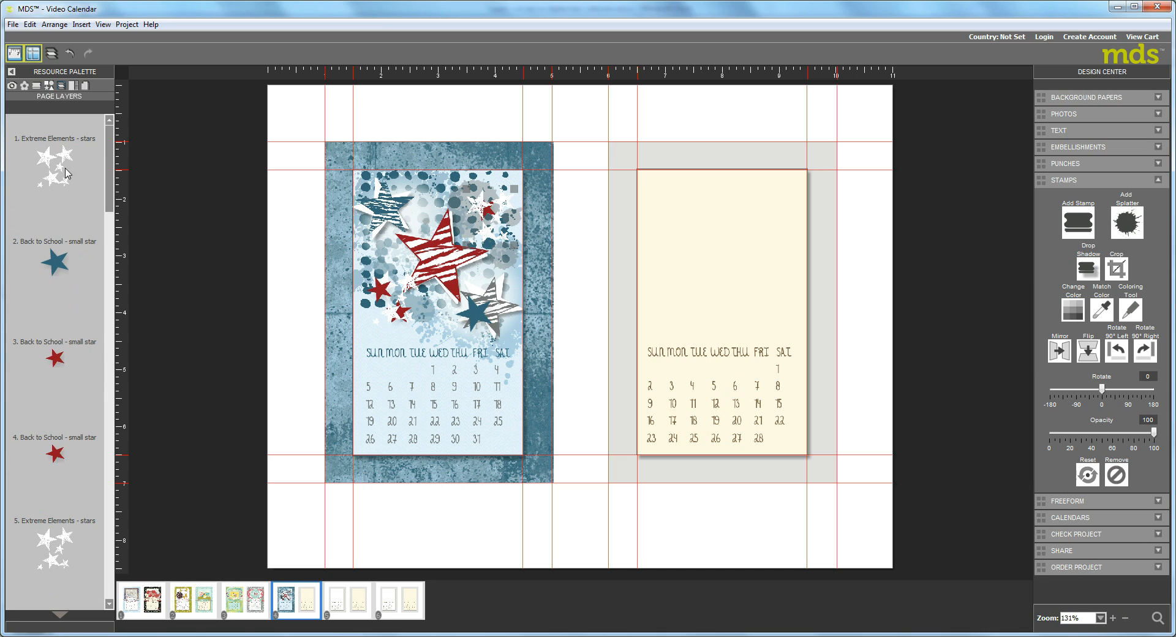
# Reorder the page layers so the upper-right white star cluster sits below the teal small star and two red small stars.
pyautogui.click(46, 155)
pyautogui.moveTo(45, 154); pyautogui.dragTo(92, 459)
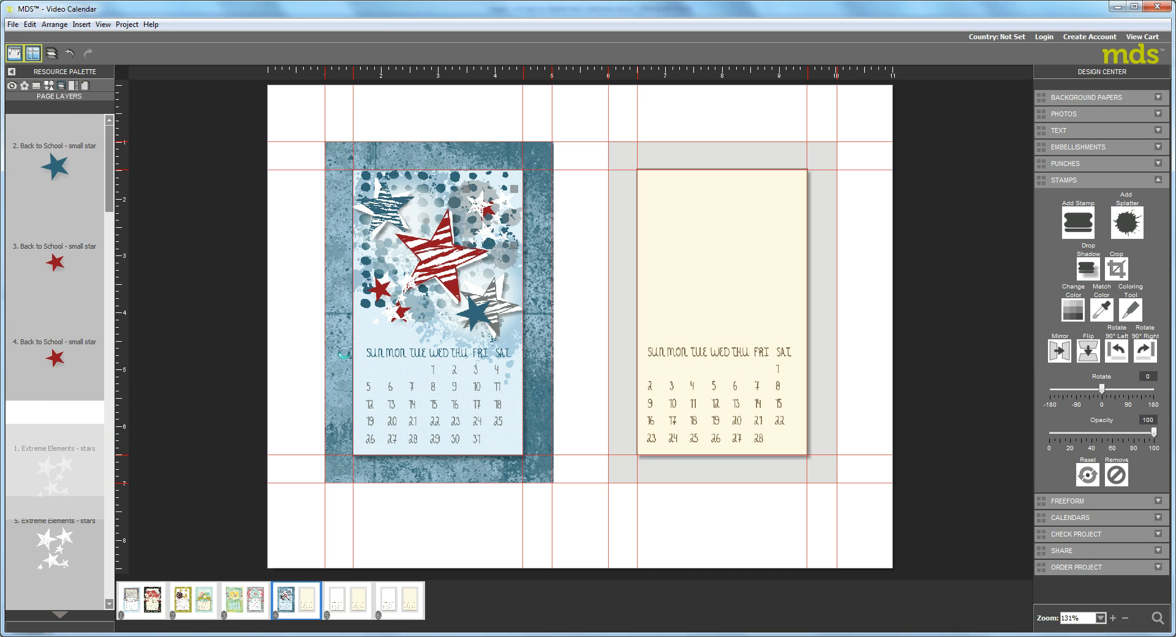
pyautogui.moveTo(446, 316); pyautogui.dragTo(373, 280)
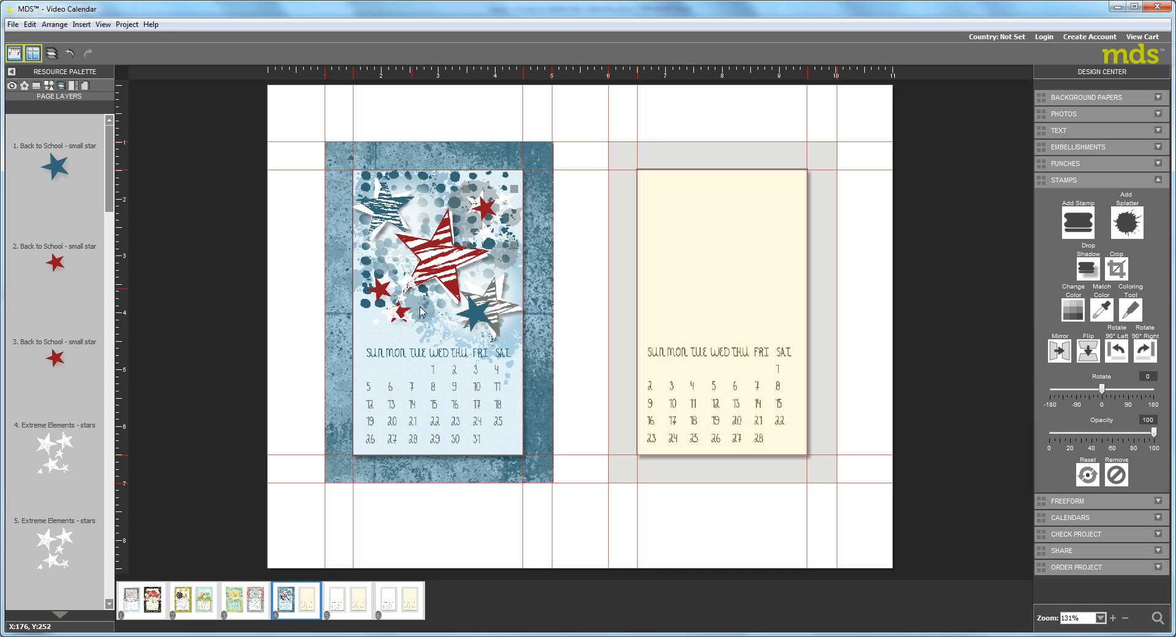
# Bring the remaining red small star above the white star clusters and move a cluster layer below the Star Punch layers.
pyautogui.click(110, 603)
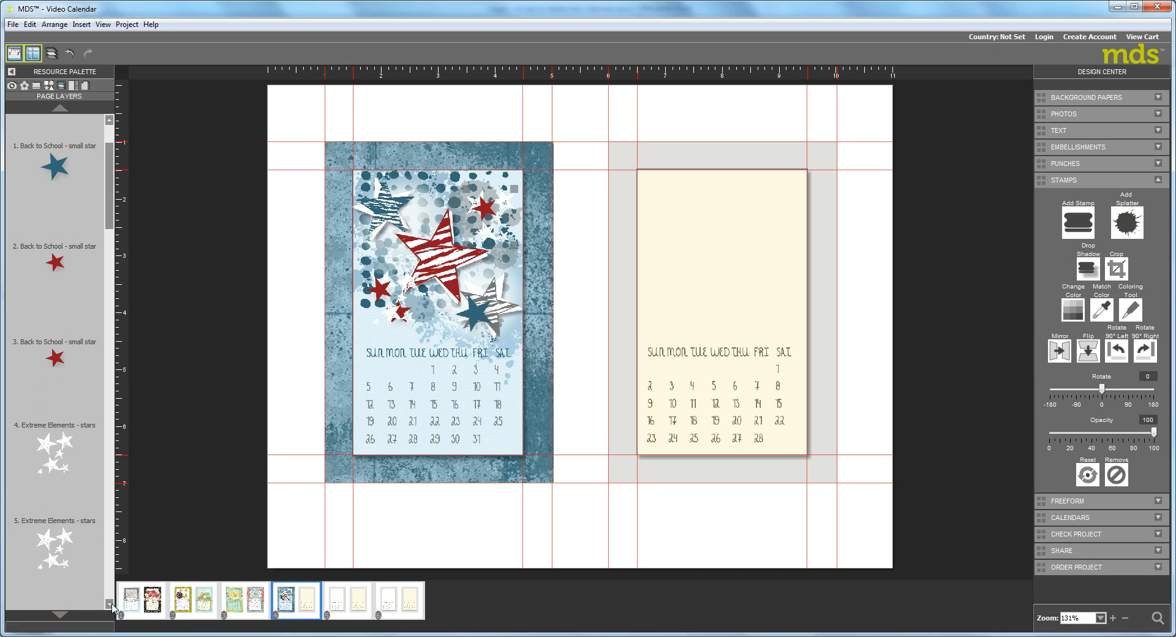
pyautogui.click(109, 604)
pyautogui.moveTo(62, 269); pyautogui.dragTo(64, 169)
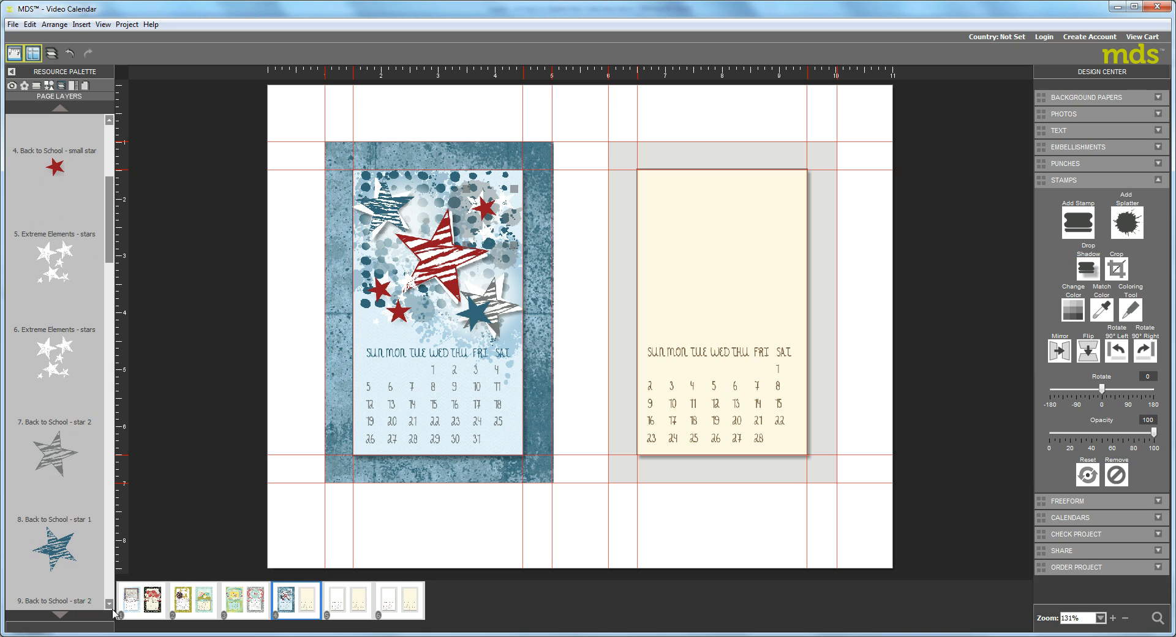
pyautogui.moveTo(56, 267); pyautogui.dragTo(64, 447)
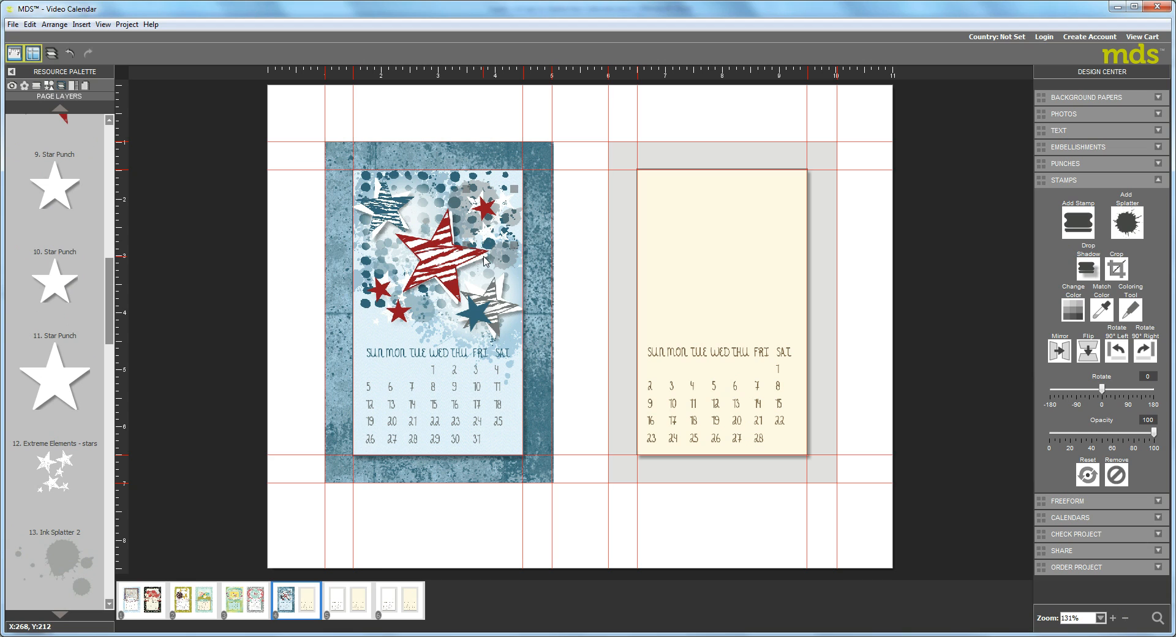
# Load the Borders punch category and place Tasteful Trim Shape 1 above January's weekday row, resized to the page width, about 282 by 39.
pyautogui.click(49, 86)
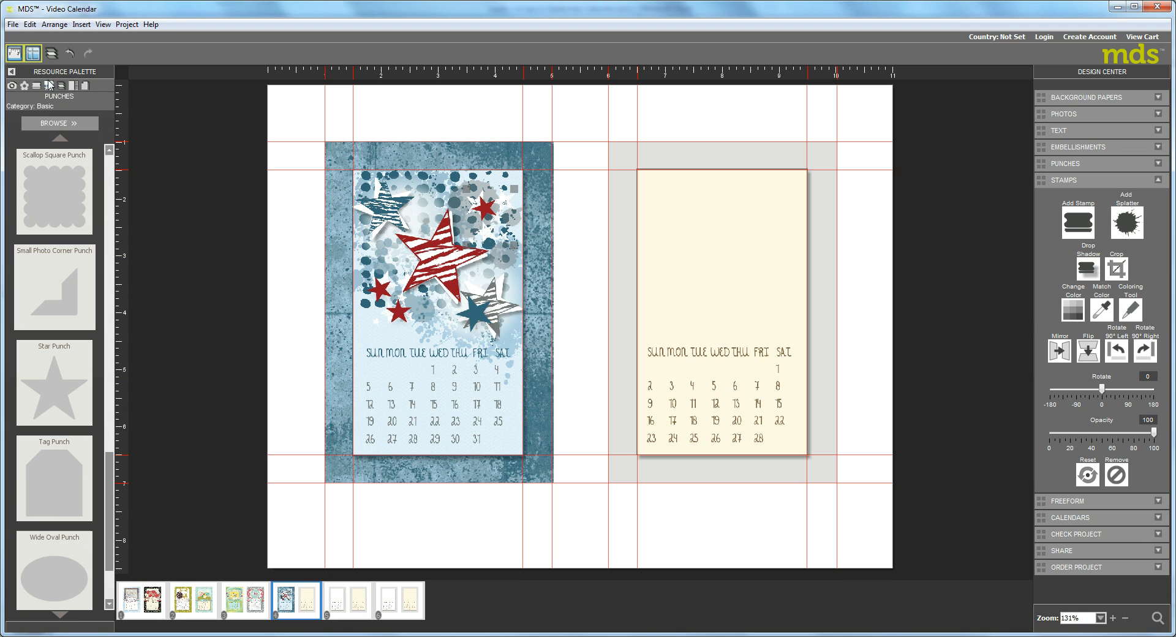
pyautogui.click(61, 124)
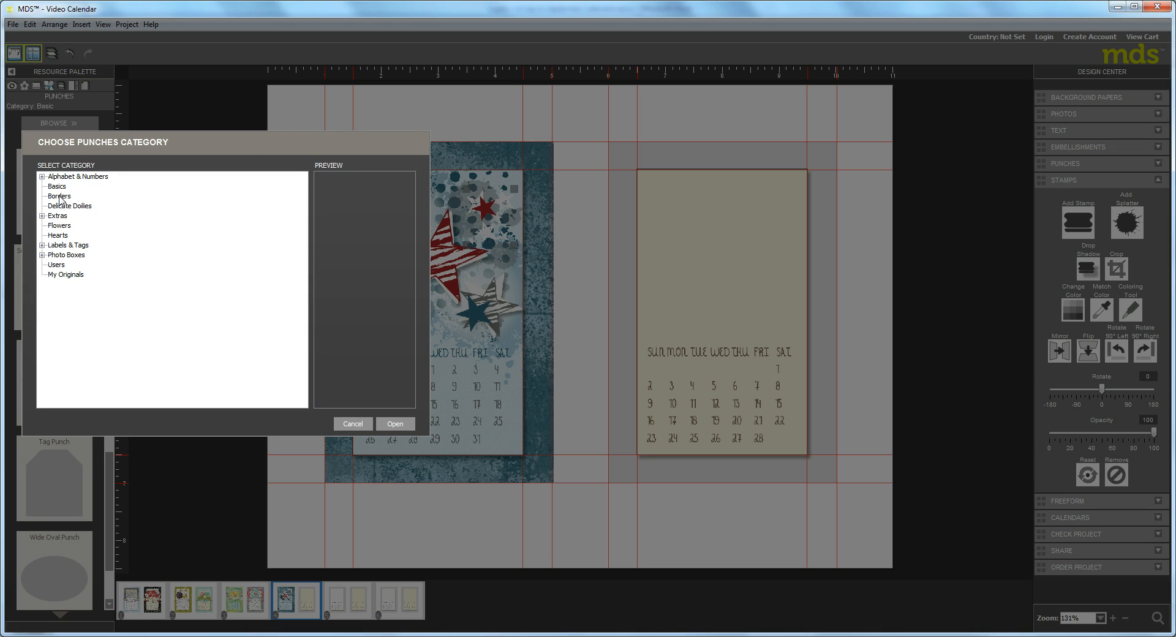
pyautogui.click(60, 195)
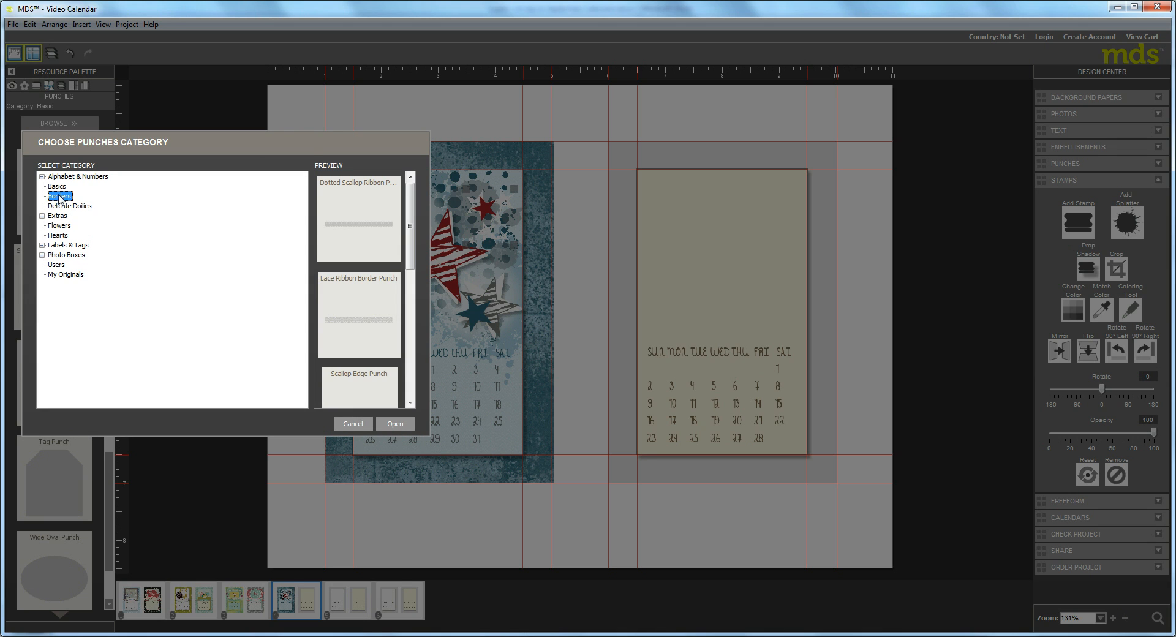
pyautogui.click(398, 428)
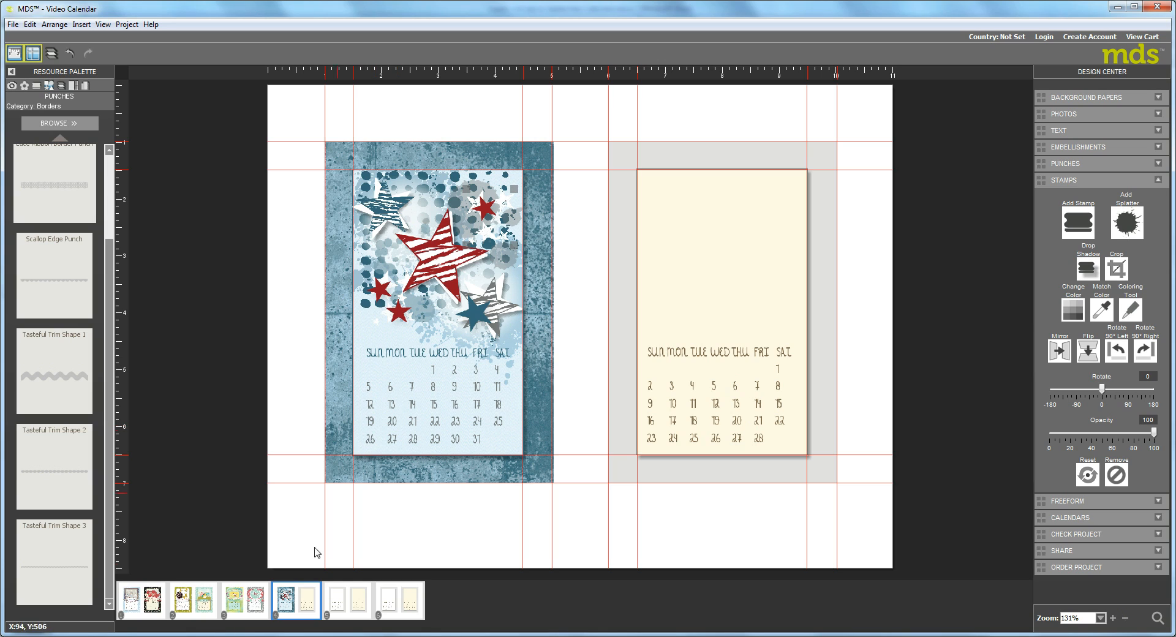
pyautogui.moveTo(64, 396); pyautogui.dragTo(430, 341)
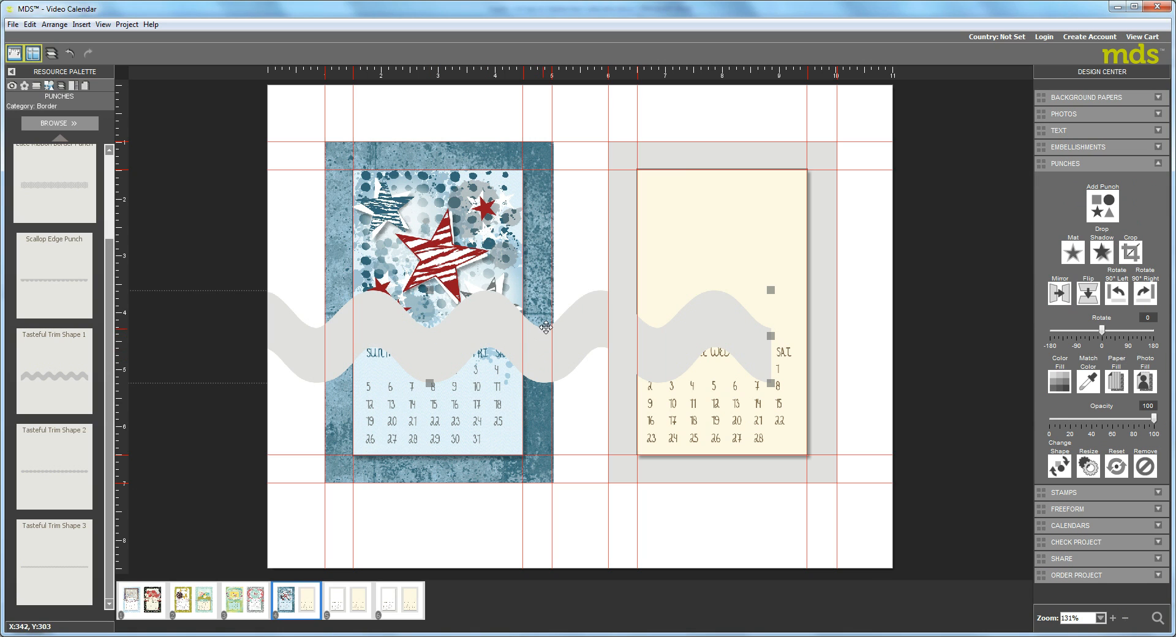
pyautogui.moveTo(770, 290)
pyautogui.mouseDown()
pyautogui.moveTo(402, 358)
pyautogui.moveTo(518, 314)
pyautogui.moveTo(493, 315)
pyautogui.moveTo(561, 332)
pyautogui.moveTo(550, 307)
pyautogui.moveTo(588, 328)
pyautogui.moveTo(561, 310)
pyautogui.mouseUp()
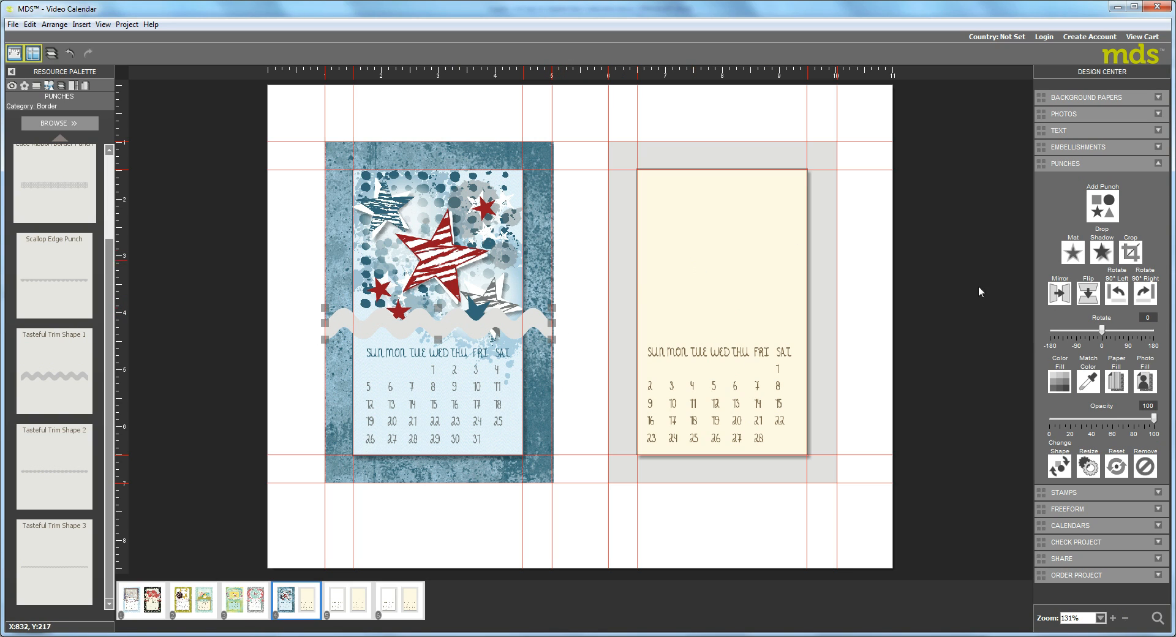
# Fill the wavy border trim with dark red and add a drop shadow to it.
pyautogui.click(1059, 380)
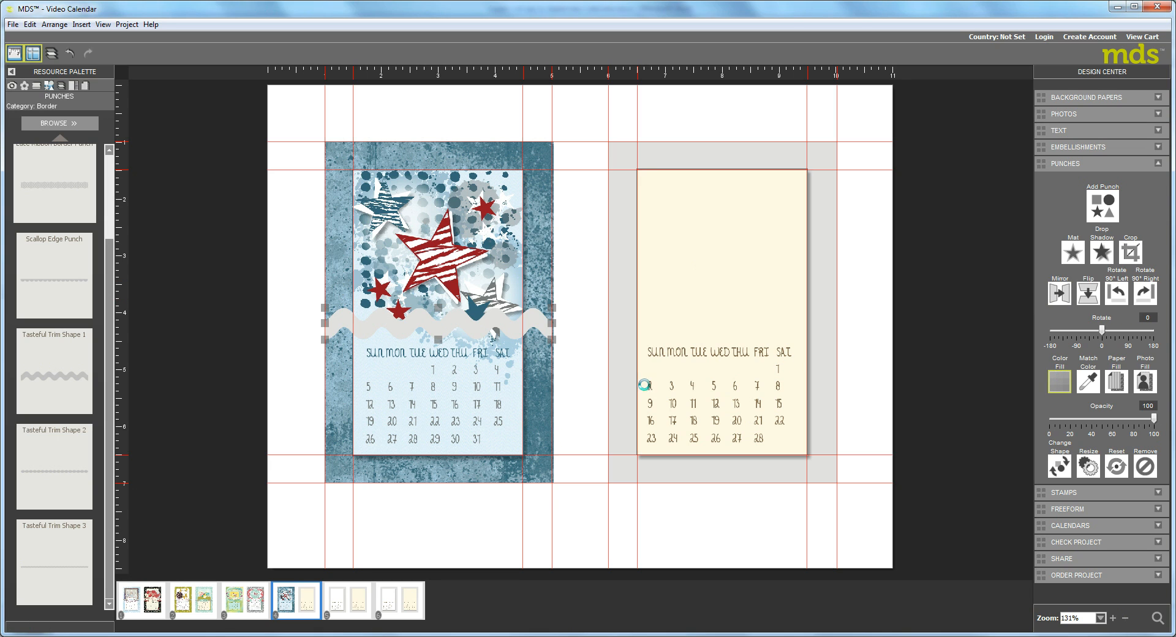
pyautogui.click(501, 323)
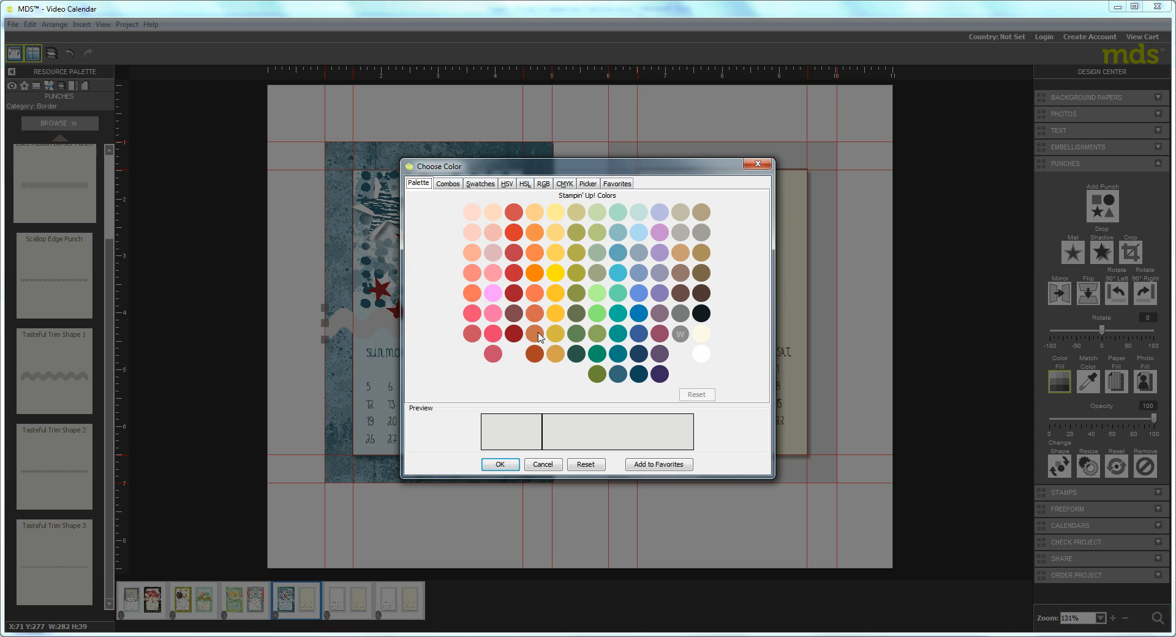
pyautogui.click(514, 334)
pyautogui.click(500, 465)
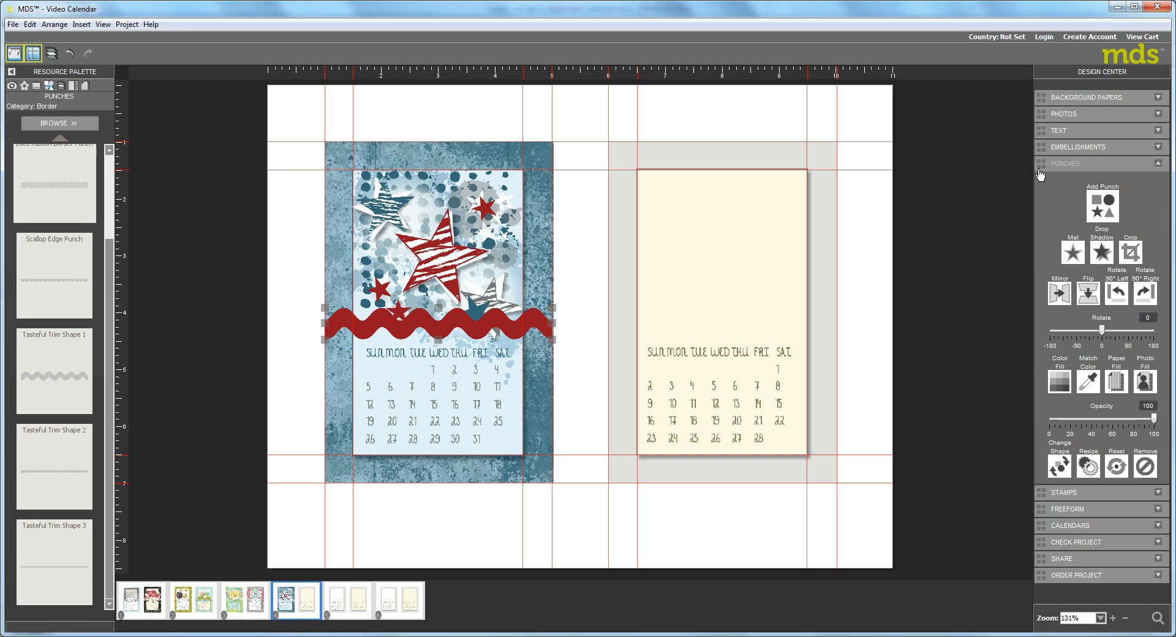
pyautogui.click(1101, 252)
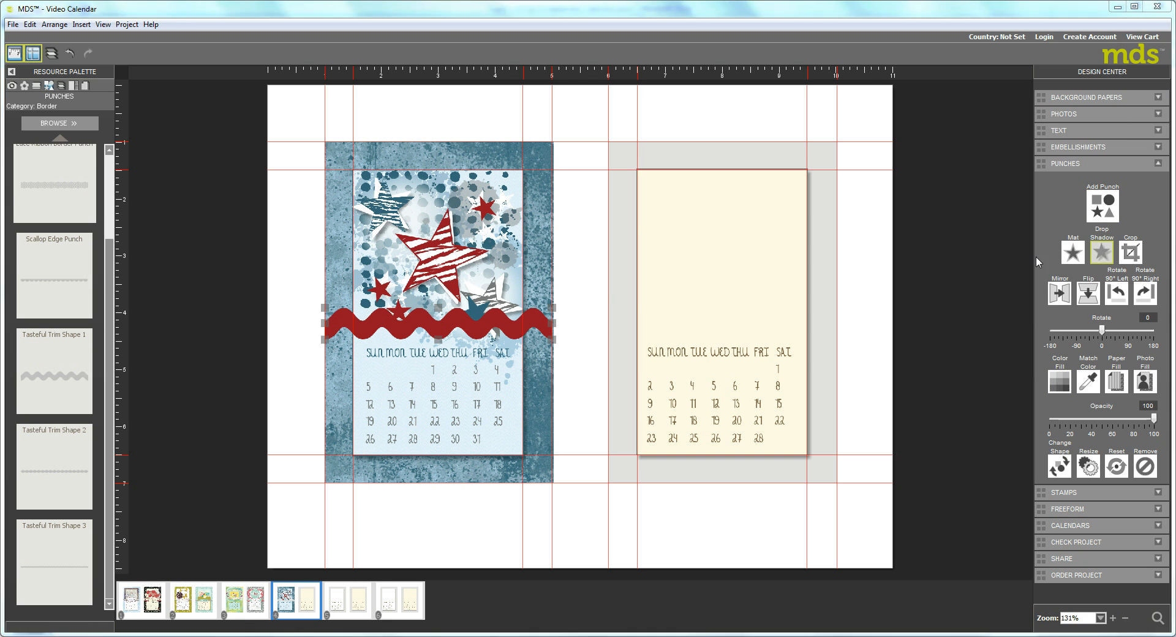
pyautogui.click(693, 450)
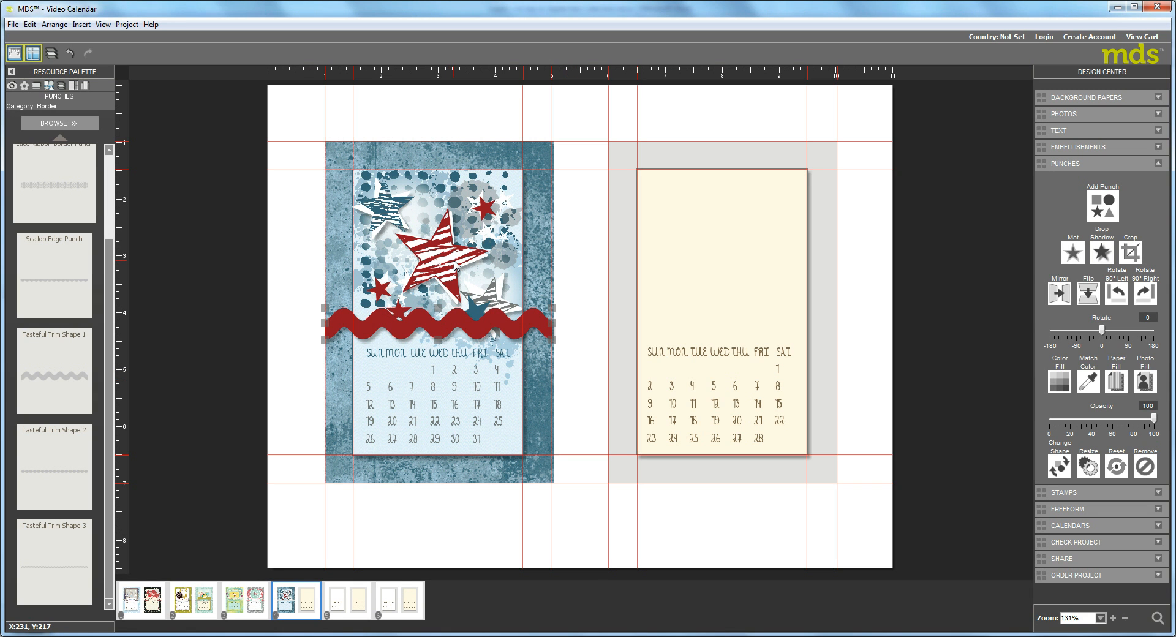
# Paste a copy of the wavy trim, recolor it dark teal, and align it slightly below the red trim.
pyautogui.hotkey('ctrl', 'v')
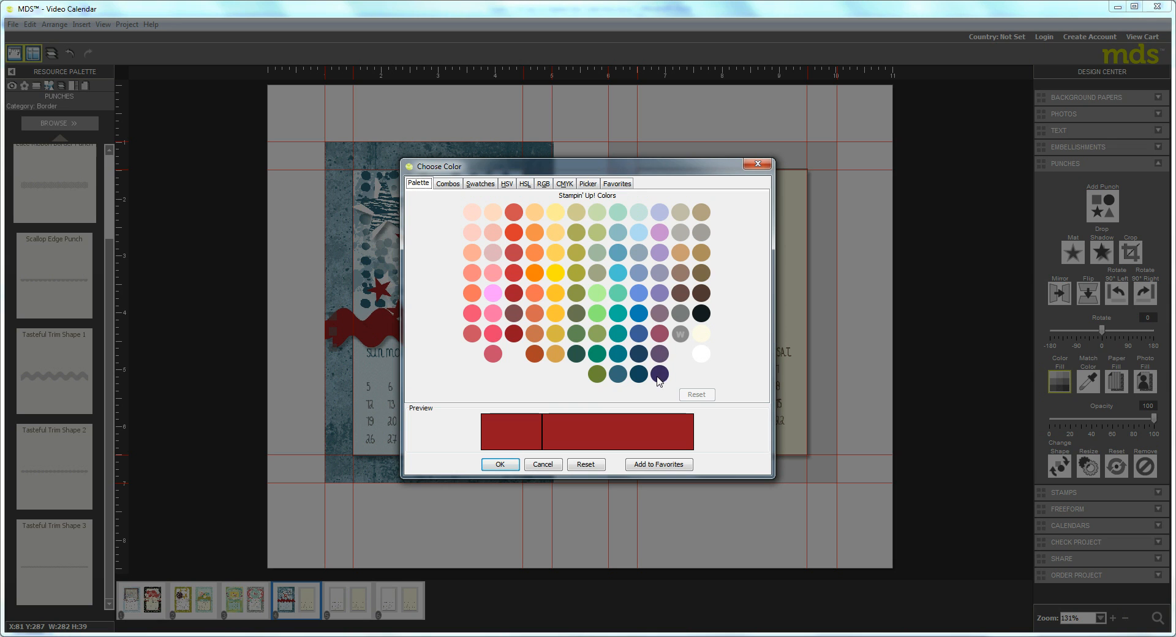
pyautogui.click(619, 374)
pyautogui.click(499, 464)
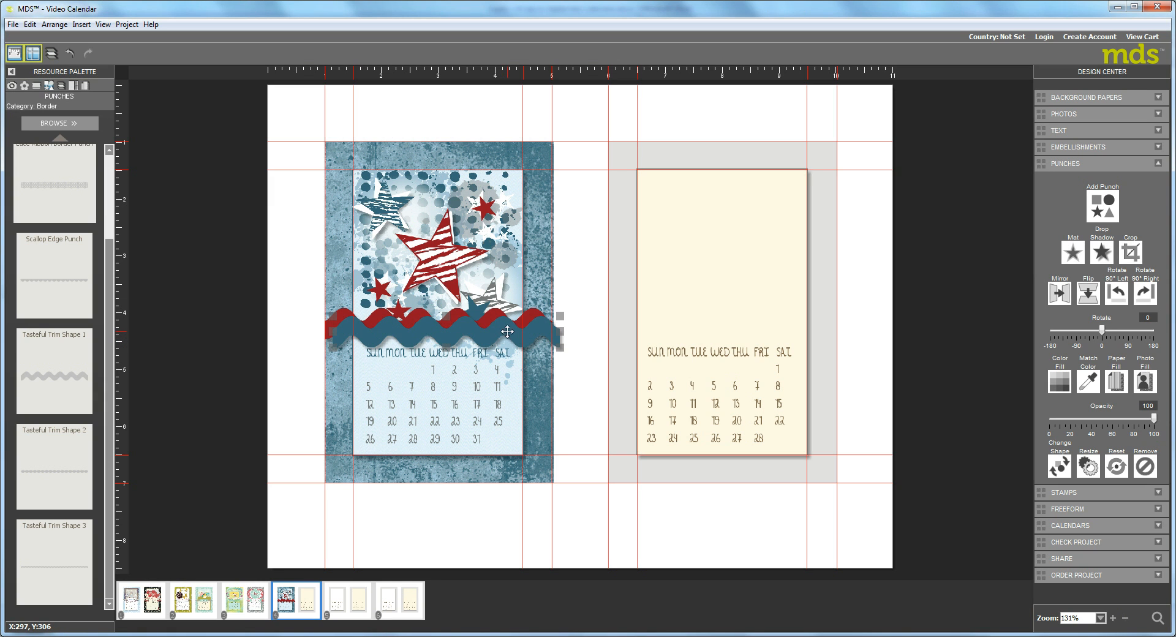
pyautogui.moveTo(507, 331)
pyautogui.mouseDown()
pyautogui.moveTo(483, 334)
pyautogui.moveTo(503, 337)
pyautogui.mouseUp()
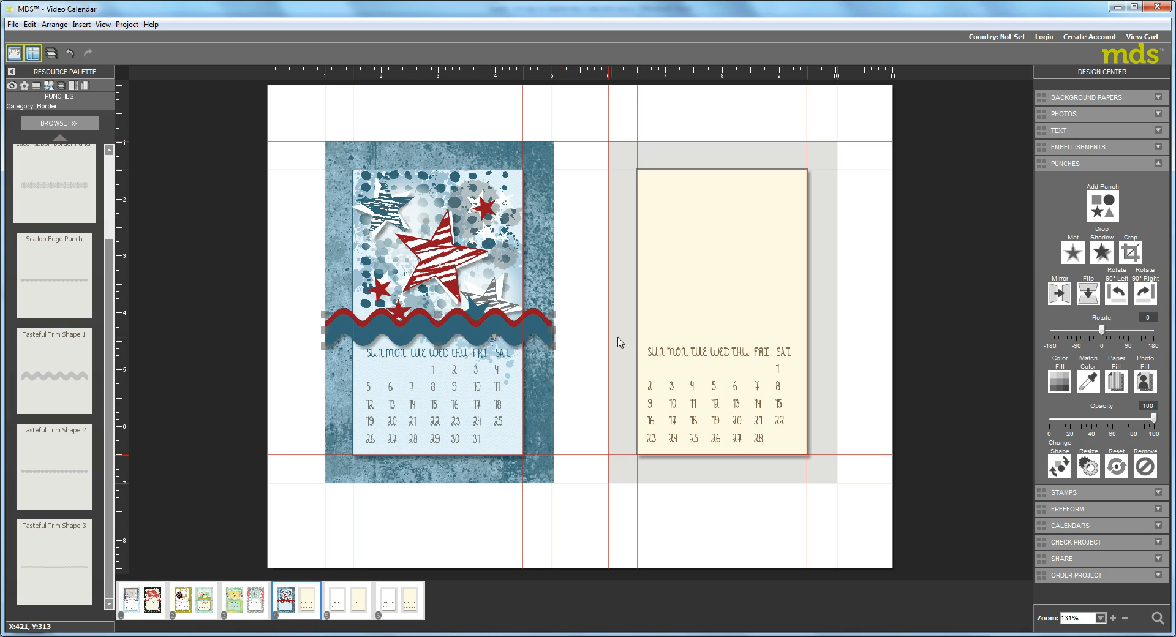
# Paste another copy of the red wavy trim and open its fill color for editing.
pyautogui.hotkey('ctrl', 'v')
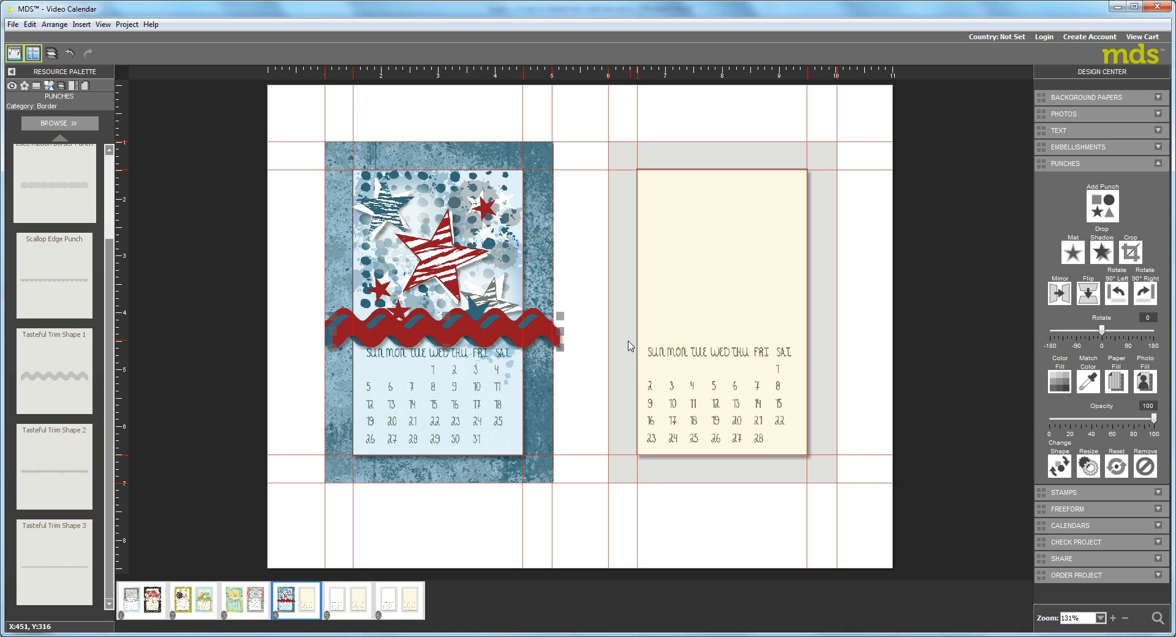
pyautogui.click(1061, 385)
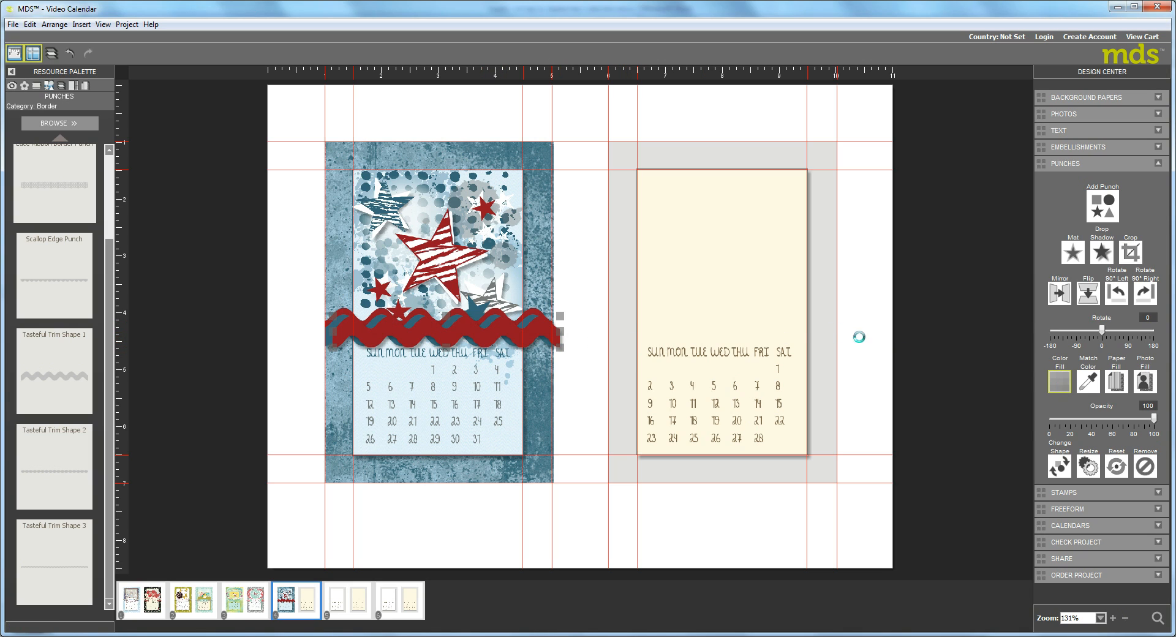